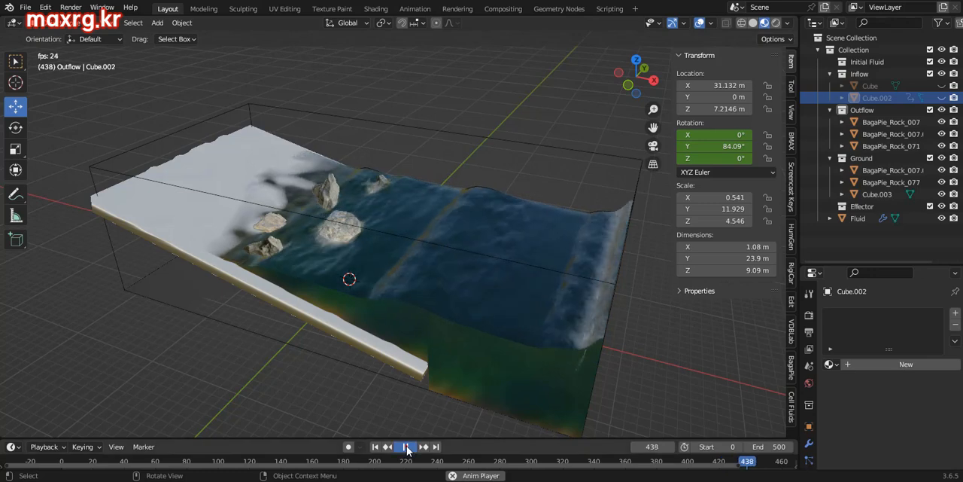
middle_click_drag(403, 386, 406, 388)
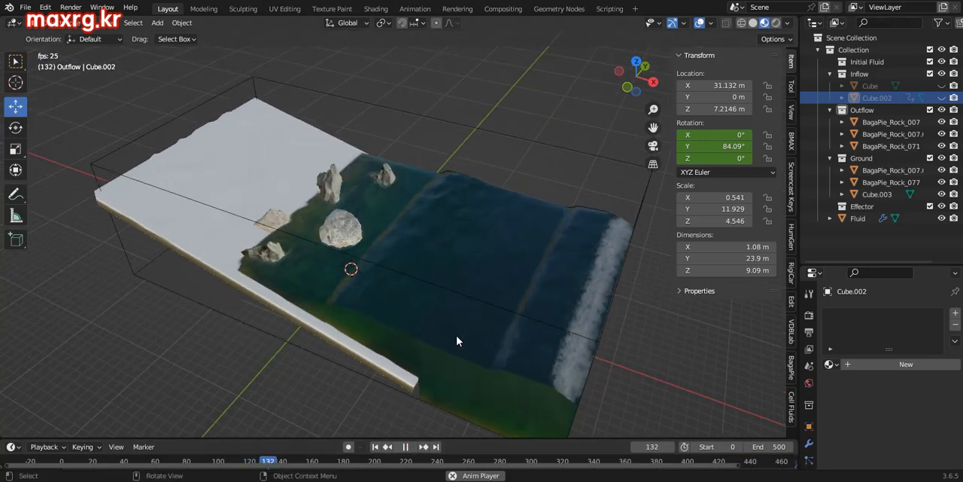
middle_click_drag(456, 335, 487, 320)
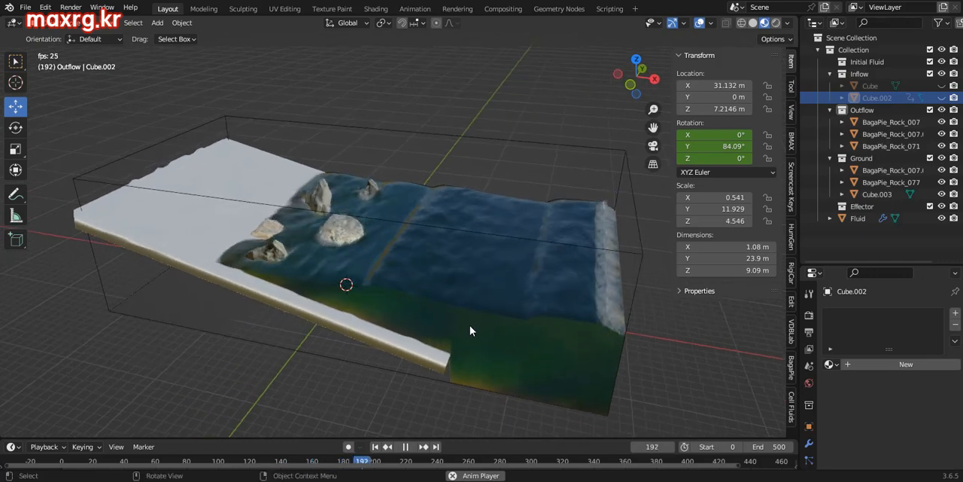
mouse_move(434, 338)
middle_mouse_down()
mouse_move(426, 339)
mouse_move(447, 344)
middle_mouse_up()
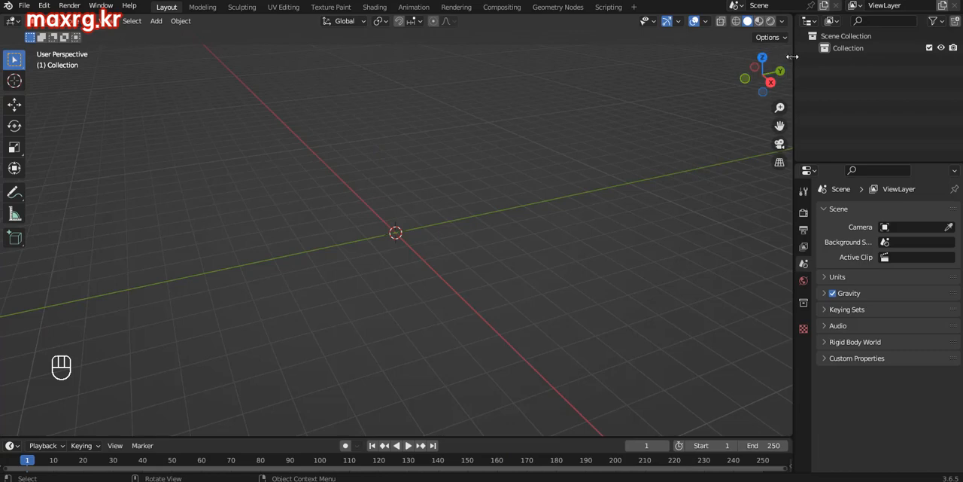
Step: Create a new Cell Fluids fluid domain in the empty scene
left_click(783, 64)
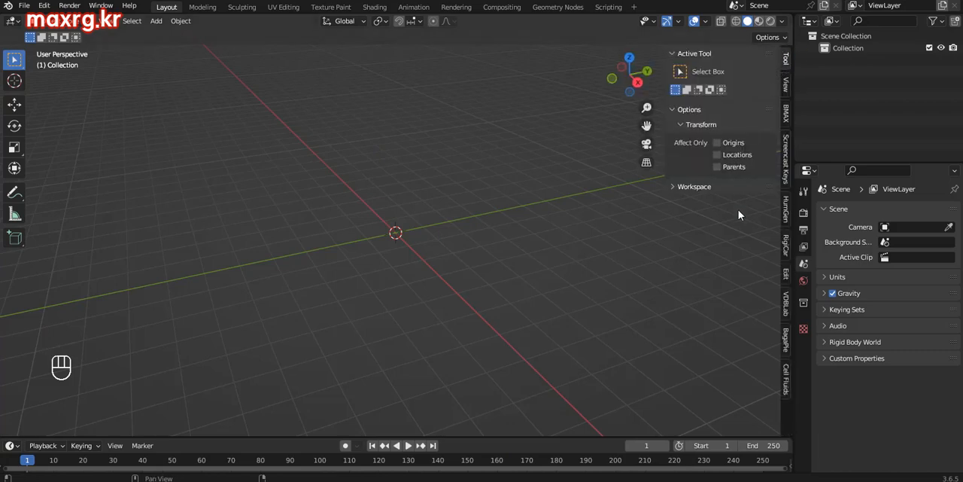
left_click(783, 383)
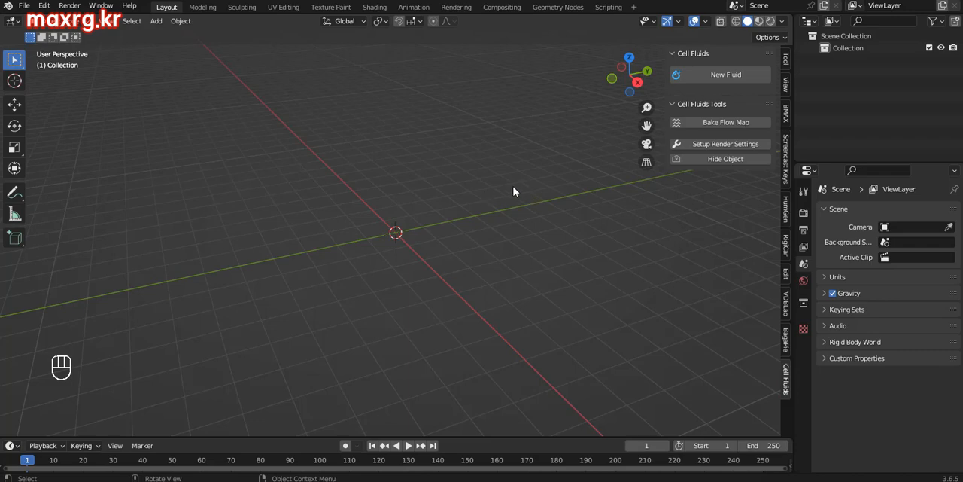
left_click(719, 76)
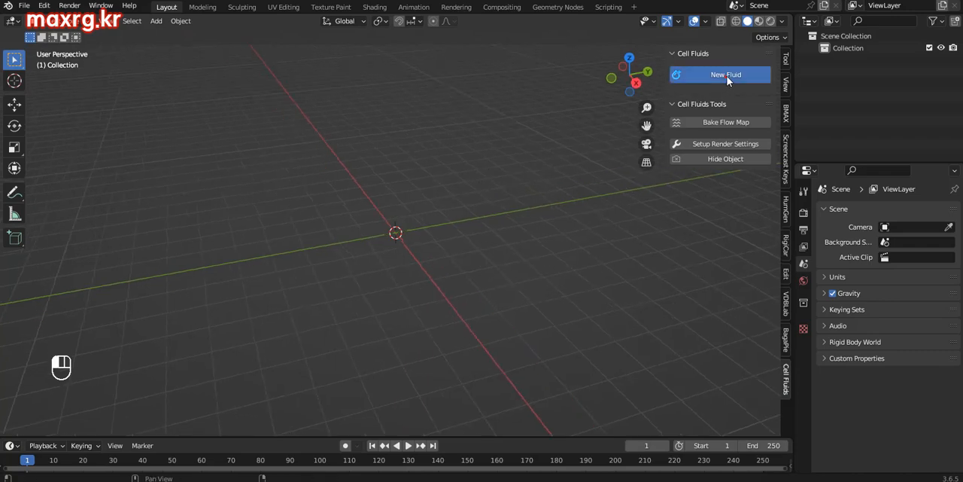
middle_click_drag(402, 148, 424, 178, "ctrl")
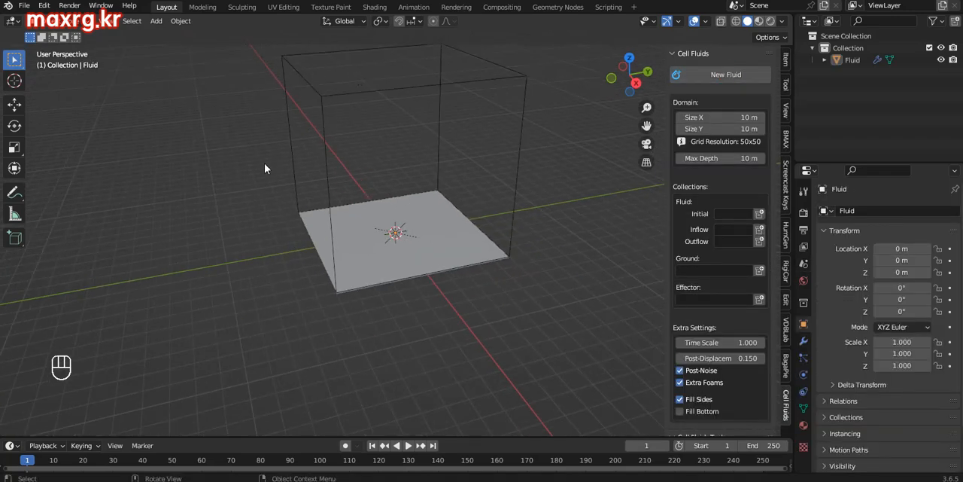
middle_click_drag(442, 143, 387, 204, "shift")
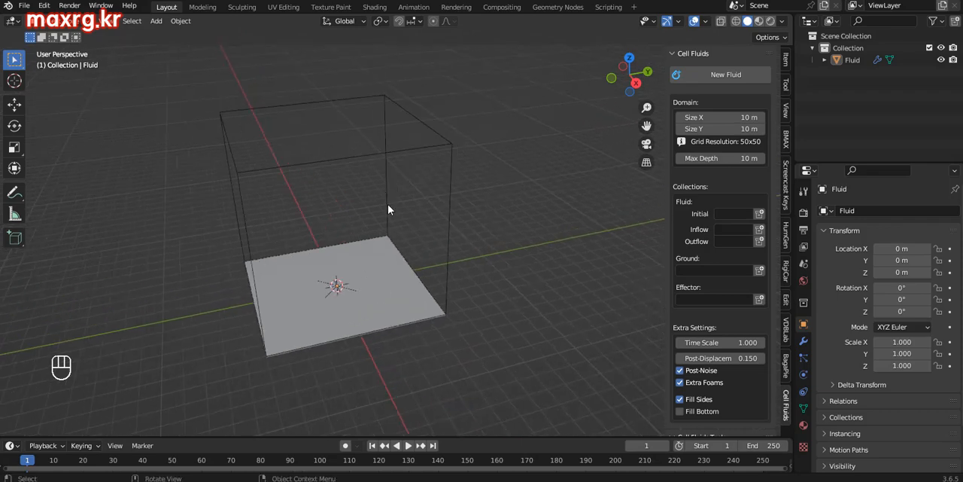
mouse_move(368, 250)
middle_mouse_down()
mouse_move(398, 274)
mouse_move(344, 271)
mouse_move(383, 254)
mouse_move(364, 254)
middle_mouse_up()
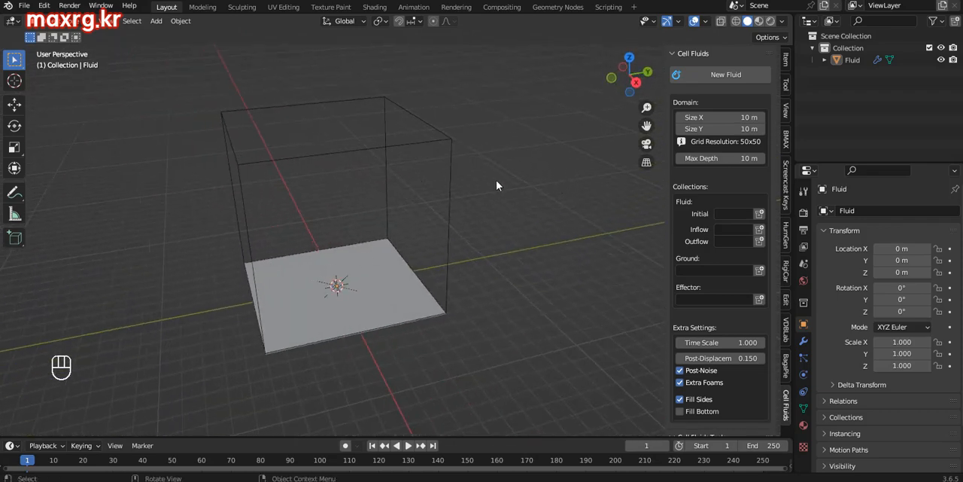
Step: Set the fluid domain's Size X to 10.1 m and Size Y to 20 m
left_click_drag(719, 118, 723, 118)
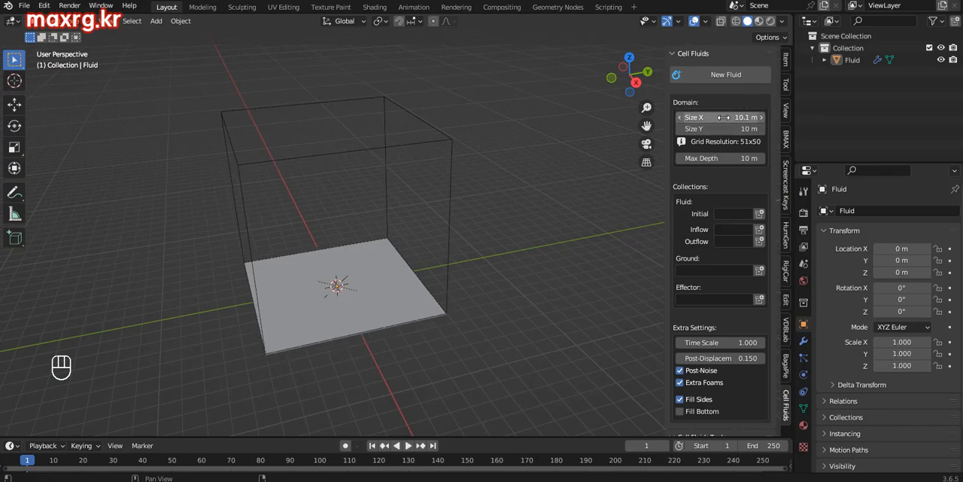
left_click(720, 117)
key("Return")
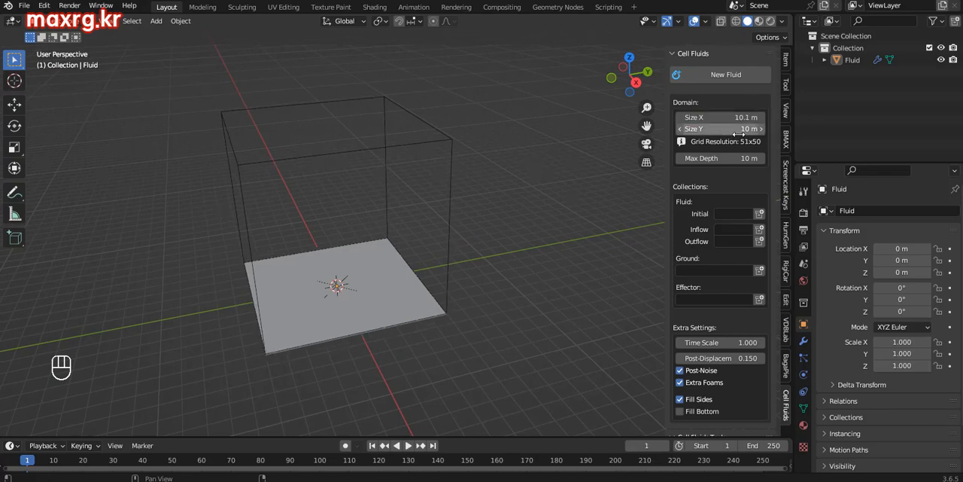
key("KP_2")
key("KP_0")
key("Return")
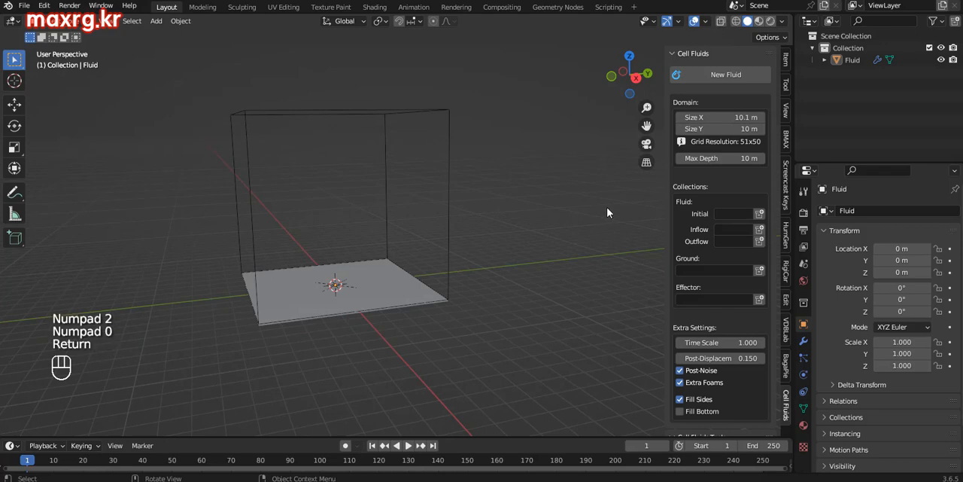
left_click(722, 130)
type("20")
key("Return")
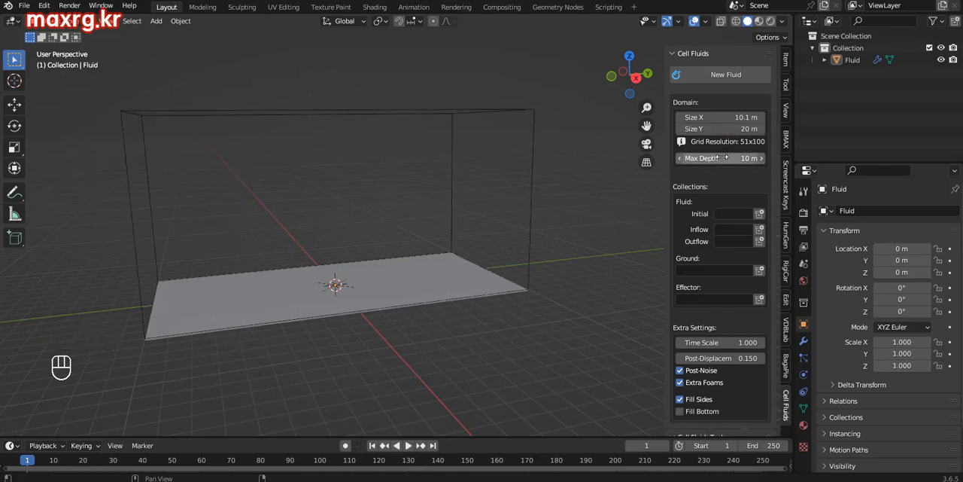
Step: Add a cube at the origin and size it to about 13.5 m by 21.4 m by 3.3 m
middle_click_drag(431, 224, 250, 316)
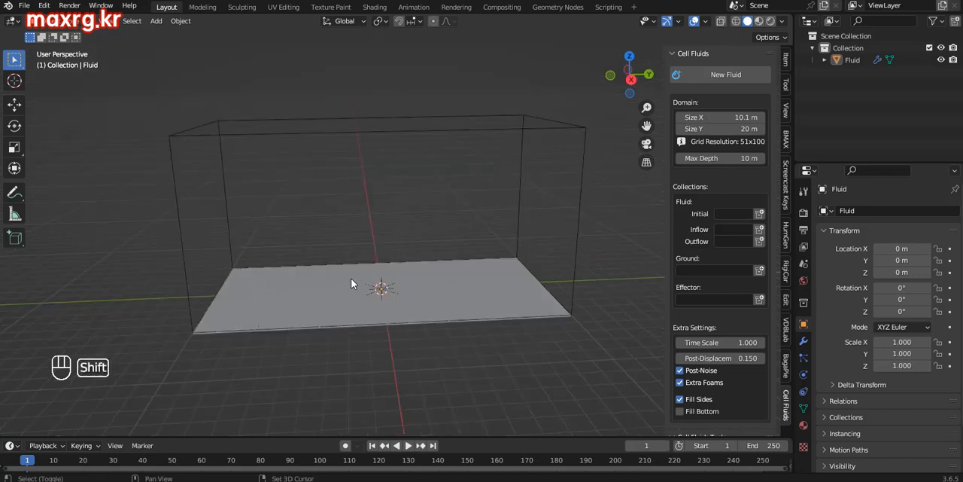
key("shift+a")
mouse_move(342, 222)
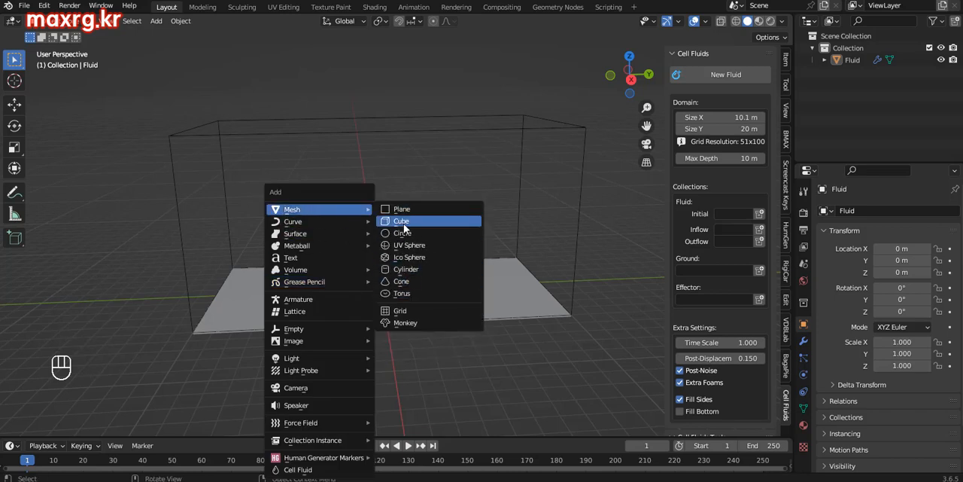
left_click(404, 223)
middle_click_drag(388, 284, 445, 280)
left_click(786, 63)
left_click_drag(715, 246, 790, 246)
middle_click_drag(452, 256, 557, 289)
left_click_drag(712, 257, 828, 257)
middle_click_drag(624, 301, 493, 282)
left_click_drag(715, 269, 727, 269)
Step: Raise the cube along the Z axis to about 2.48 m with the Move tool
left_click(14, 105)
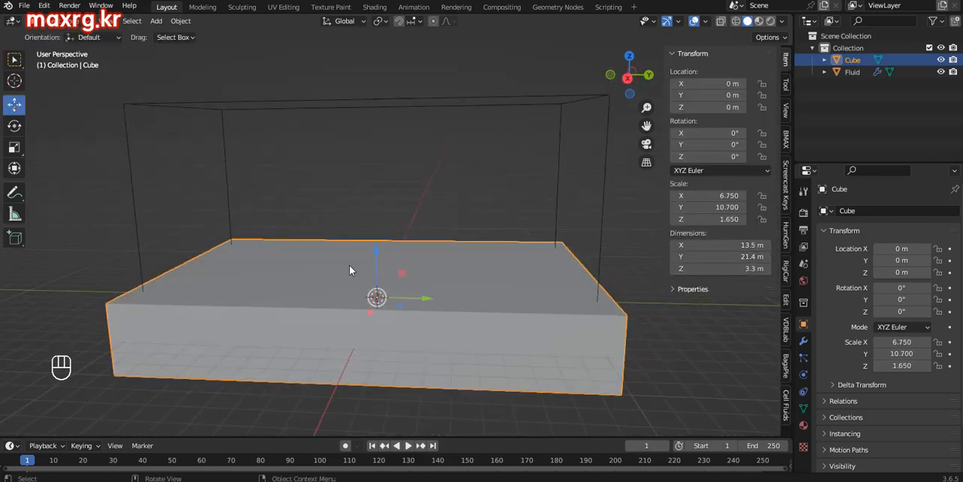
left_click_drag(376, 250, 378, 203)
middle_click_drag(392, 226, 449, 298, "ctrl")
middle_click_drag(462, 265, 526, 209)
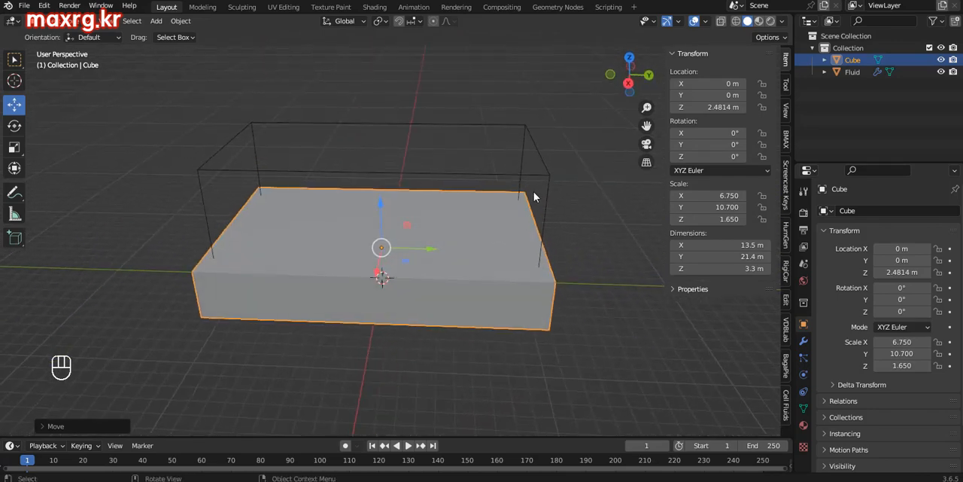
Step: Create the Initial, Inflow and Outflow collections for the fluid domain
left_click(537, 155)
middle_click_drag(560, 171, 543, 199, "shift")
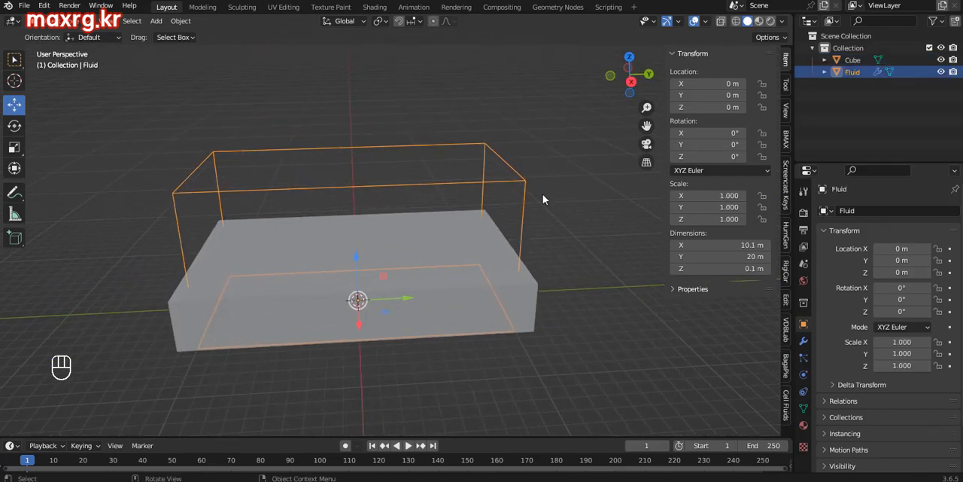
left_click(786, 403)
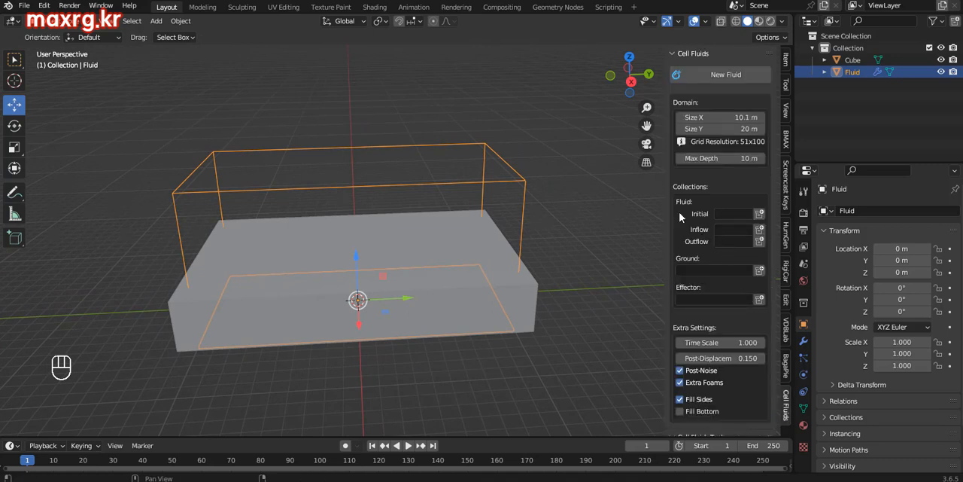
left_click(760, 214)
left_click(758, 229)
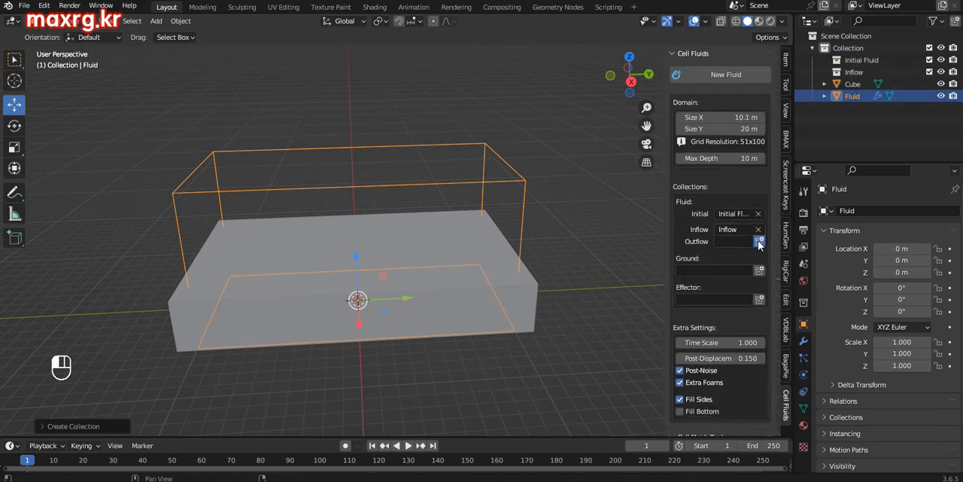
left_click(760, 242)
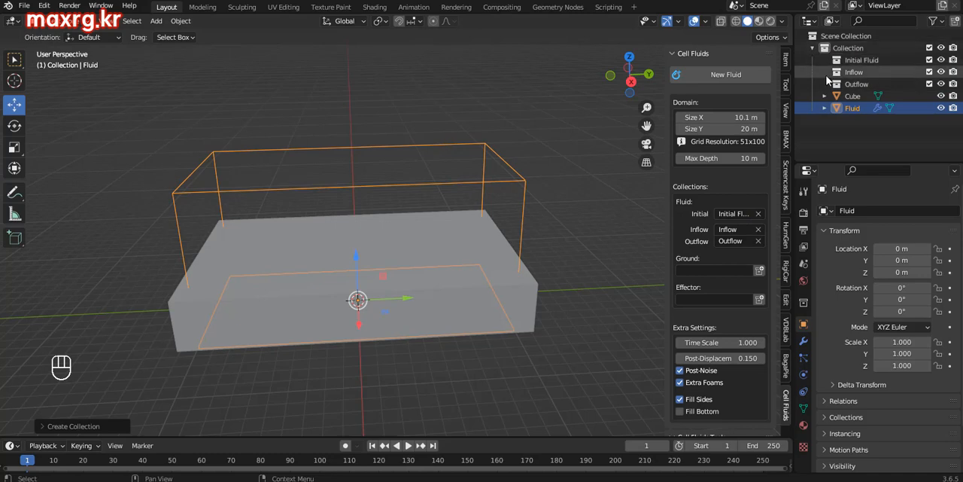
Step: Put the cube into the Initial Fluid collection
left_click(851, 96)
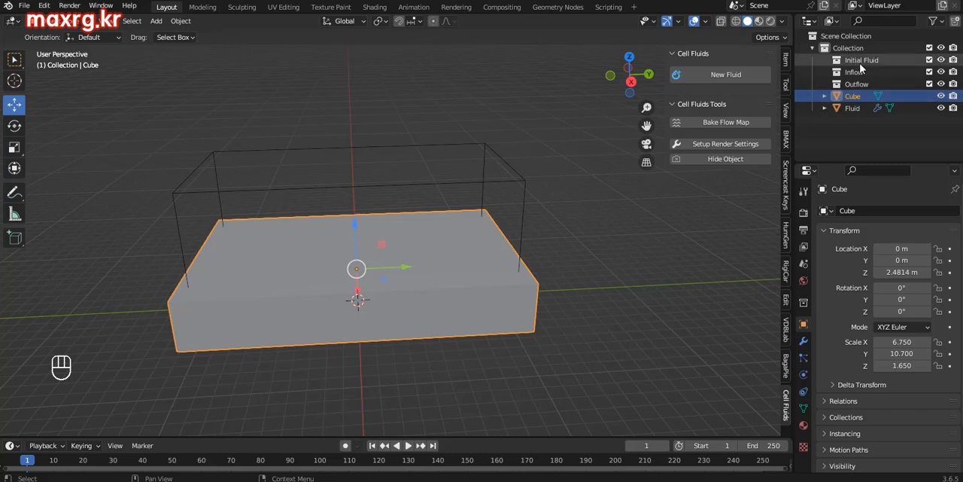
left_click(531, 179)
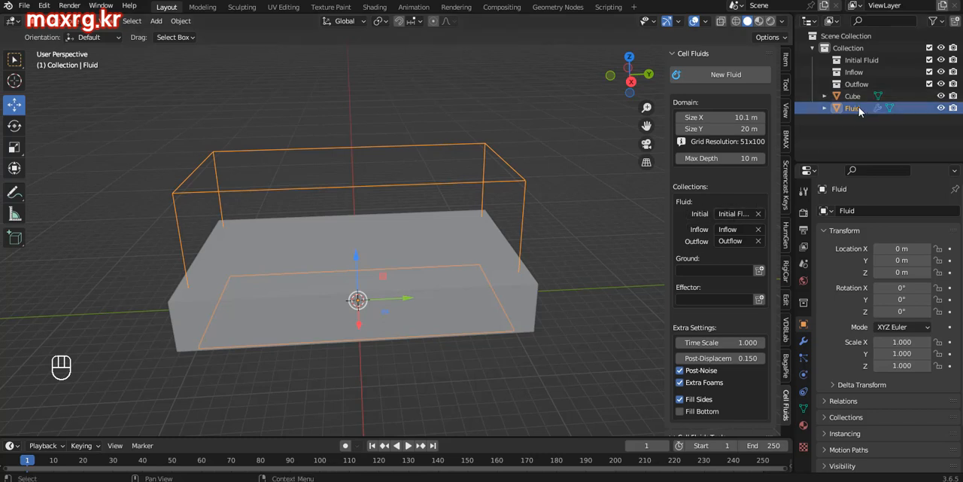
left_click_drag(849, 99, 864, 68)
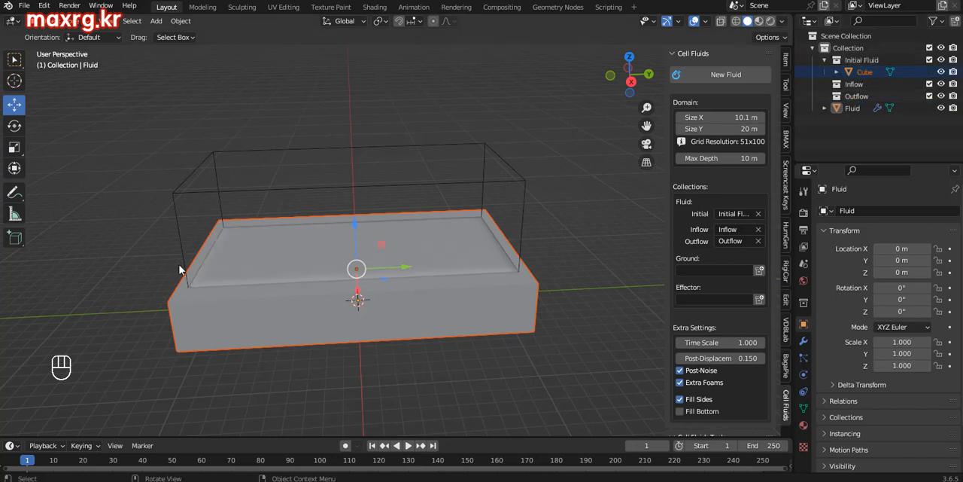
Step: Switch the viewport to Material Preview shading to view the water surface inside the domain
left_click(759, 21)
middle_click_drag(440, 297, 316, 301)
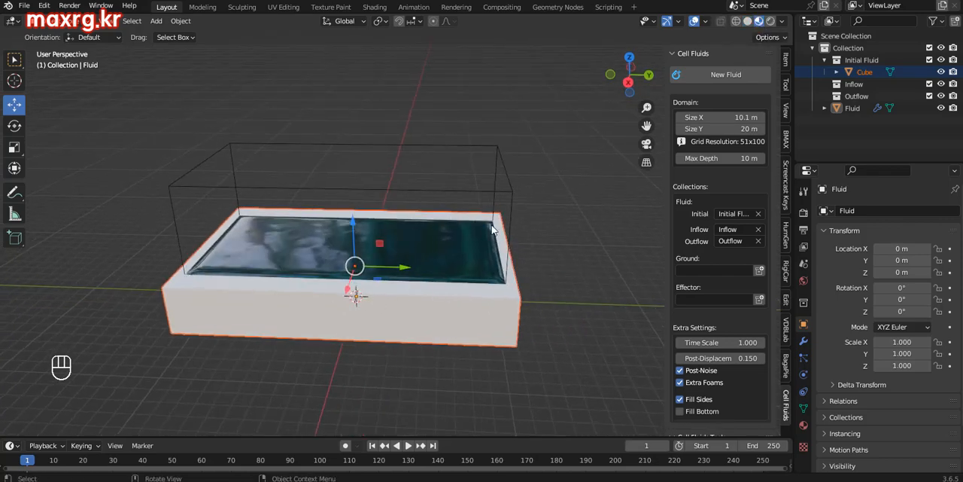
middle_click_drag(432, 285, 448, 289)
mouse_move(590, 353)
middle_mouse_down()
mouse_move(492, 307)
mouse_move(516, 306)
mouse_move(492, 304)
middle_mouse_up()
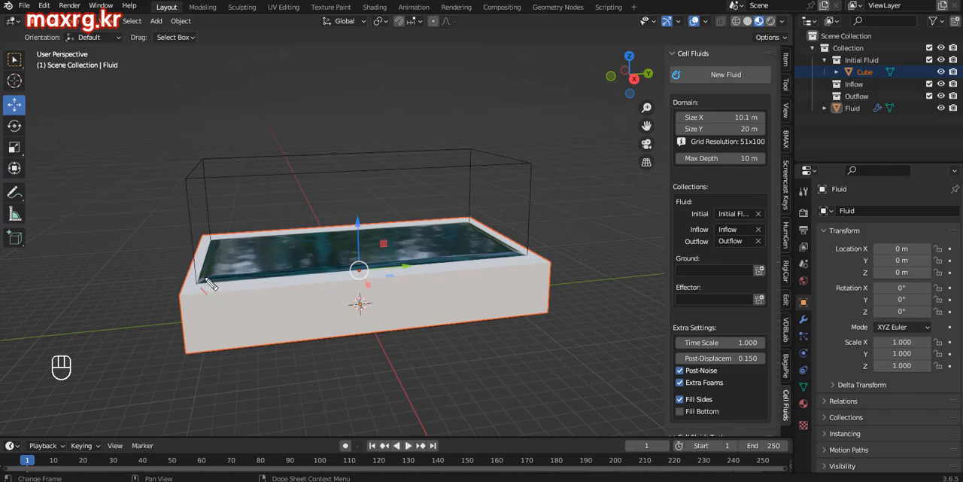
left_click_drag(183, 278, 530, 305)
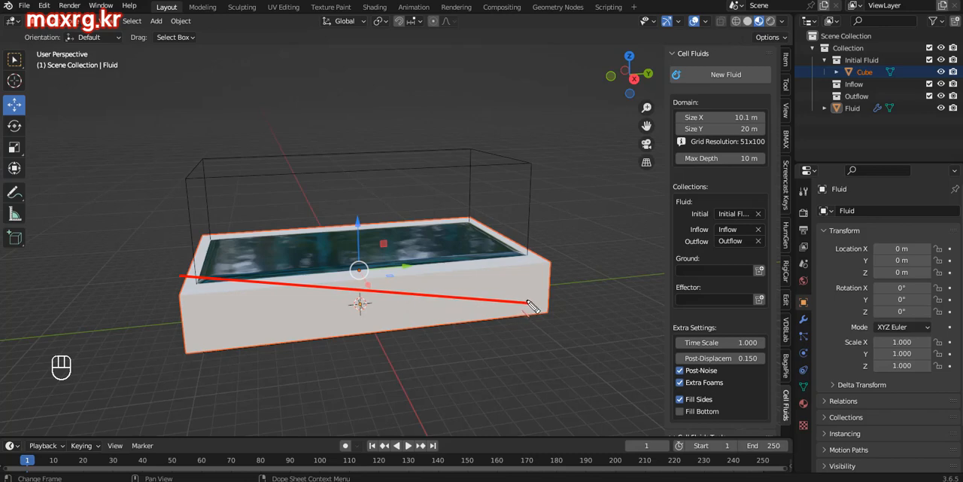
left_click_drag(197, 235, 59, 258)
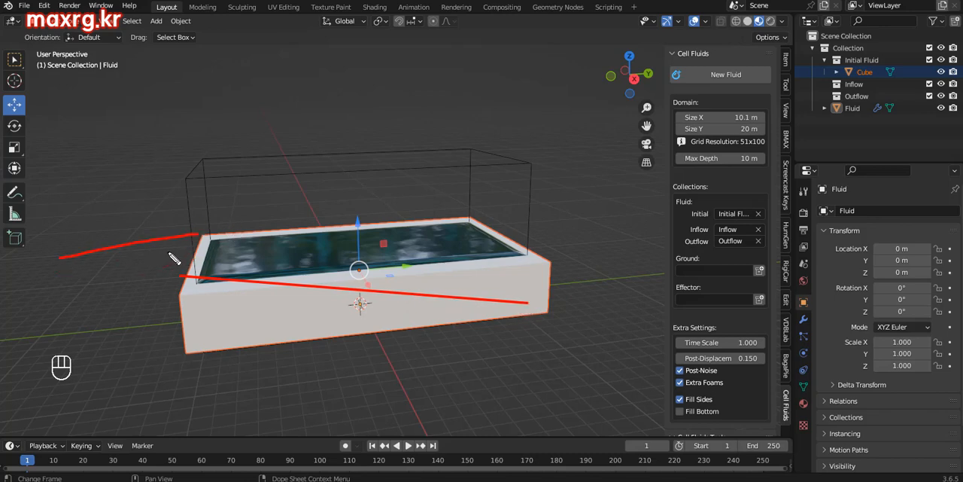
left_click_drag(186, 278, 27, 308)
mouse_move(450, 272)
left_mouse_down()
mouse_move(561, 263)
mouse_move(539, 303)
left_mouse_up()
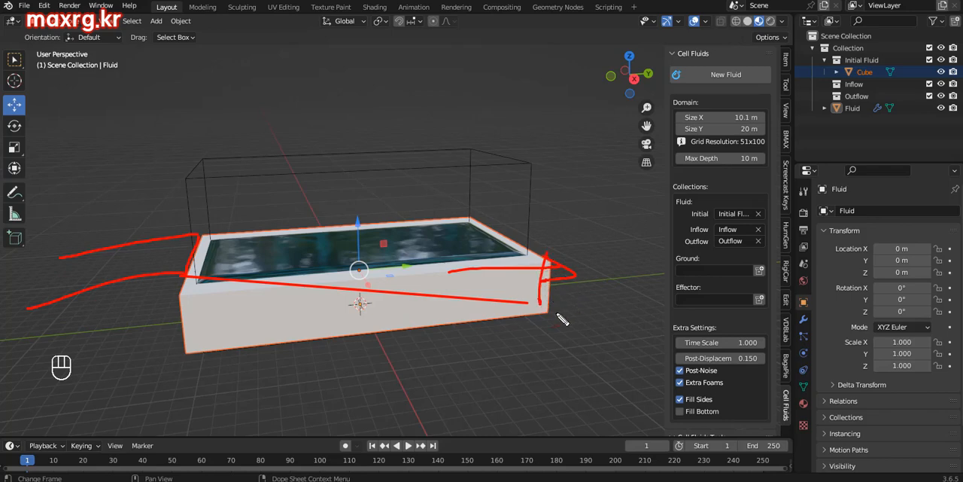
Step: Hide the initial fluid cube in the viewport and add another cube at the origin for the sloped ground
mouse_move(561, 319)
middle_mouse_down()
mouse_move(542, 299)
mouse_move(504, 295)
mouse_move(467, 307)
mouse_move(490, 316)
mouse_move(503, 309)
mouse_move(464, 310)
mouse_move(467, 301)
mouse_move(486, 294)
mouse_move(486, 306)
mouse_move(505, 309)
mouse_move(508, 296)
mouse_move(359, 303)
mouse_move(385, 282)
mouse_move(376, 302)
mouse_move(385, 288)
middle_mouse_up()
left_click(941, 71)
key("shift+a")
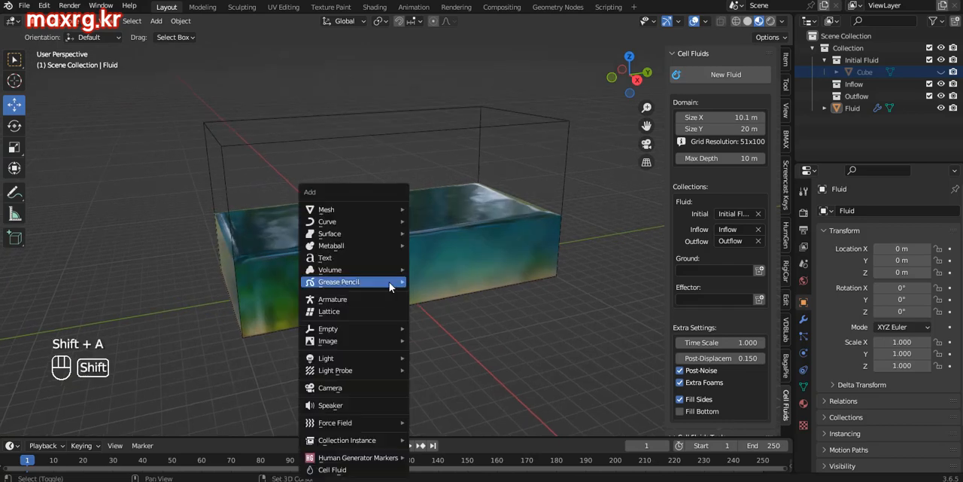
mouse_move(384, 209)
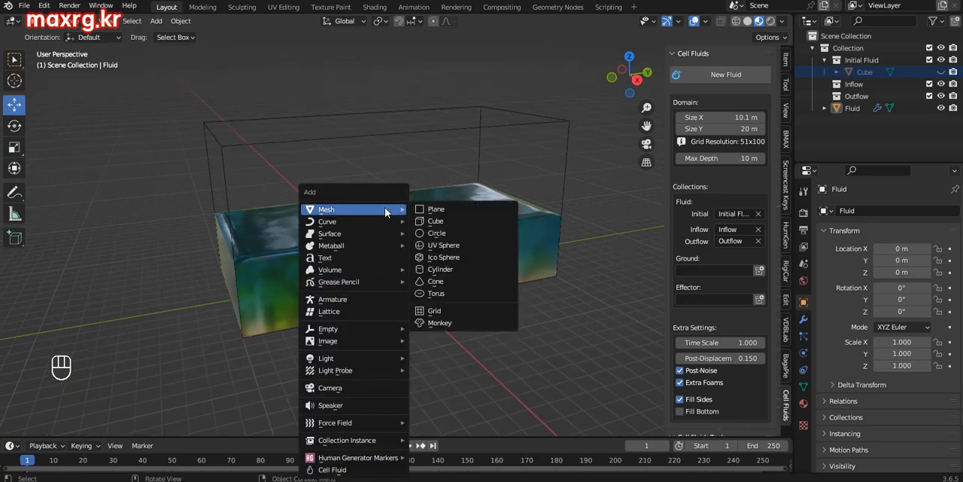
left_click(437, 220)
middle_click_drag(468, 245, 431, 284)
Step: Size the new cube into a flat slab of about 13.9 m by 26.2 m by 1 m
left_click(786, 60)
left_click_drag(724, 245, 781, 245)
middle_click_drag(542, 286, 501, 267)
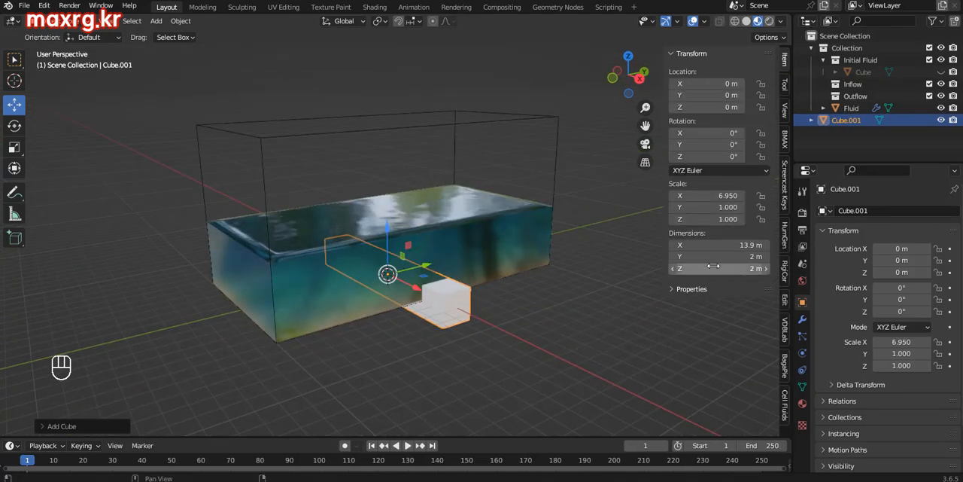
left_click_drag(719, 257, 798, 257)
middle_click_drag(531, 278, 494, 267)
left_click_drag(727, 269, 720, 269)
Step: From a side view, tilt the slab about the X axis by about 11.8°
middle_click_drag(528, 237, 503, 224)
key("grave")
left_click(496, 213)
key("grave")
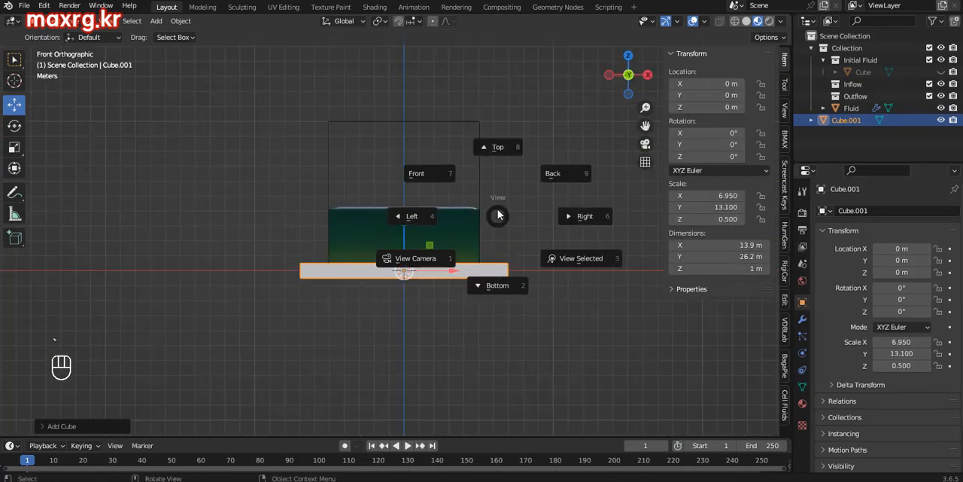
left_click(488, 215)
key("r")
left_click_drag(452, 253, 458, 260)
Step: Move the tilted slab to about Y 3.15 m and Z 3.43 m so it slopes down through the water
left_click(15, 104)
left_click_drag(383, 243, 334, 200)
middle_click_drag(475, 324, 375, 312)
left_click_drag(364, 180, 363, 172)
middle_click_drag(378, 251, 372, 234)
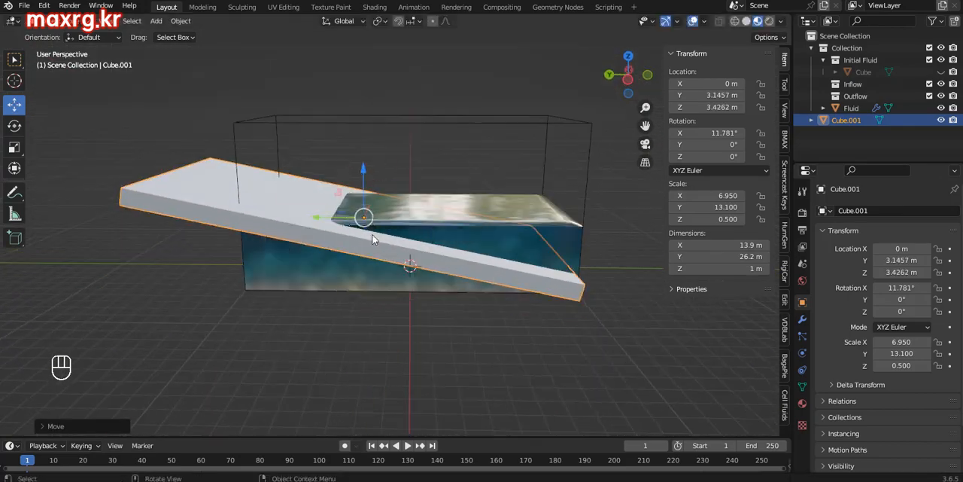
Step: Reduce the slab's tilt to about 8.9° and shift it to about Y 1.77 m, Z 3.55 m
key("grave")
left_click(350, 232)
left_click(14, 126)
left_click_drag(319, 225, 321, 229)
left_click(17, 107)
mouse_move(338, 194)
left_mouse_down()
mouse_move(356, 202)
mouse_move(359, 193)
left_mouse_up()
mouse_move(455, 243)
middle_mouse_down()
mouse_move(462, 256)
mouse_move(443, 281)
middle_mouse_up()
mouse_move(248, 136)
left_mouse_down()
mouse_move(313, 189)
mouse_move(328, 216)
mouse_move(355, 207)
left_mouse_up()
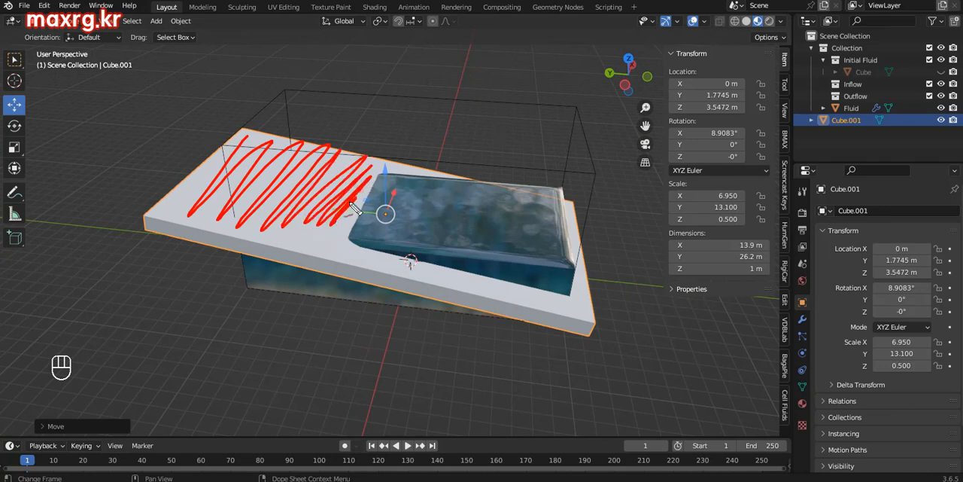
left_click_drag(487, 219, 355, 194)
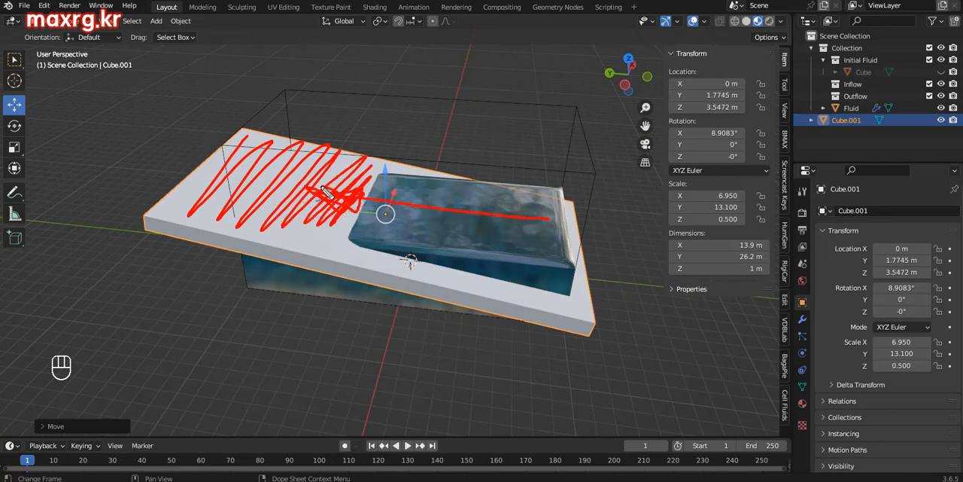
key("Escape")
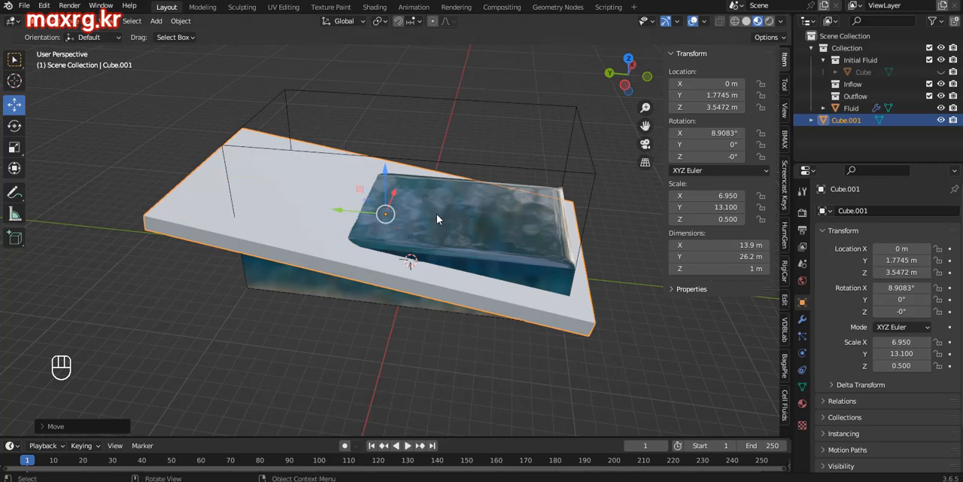
Step: Create a Ground collection for the fluid domain and move the sloped slab into it
left_click(785, 407)
left_click(596, 172)
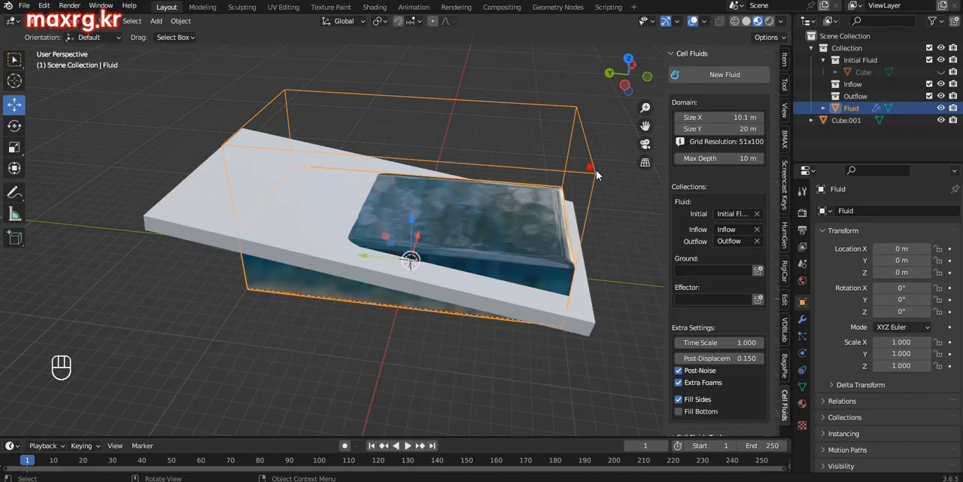
left_click(758, 269)
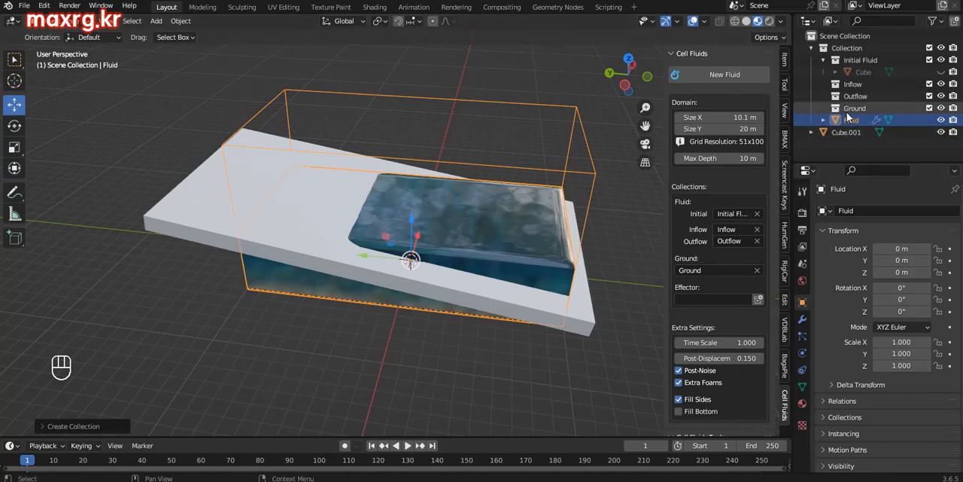
left_click(836, 134)
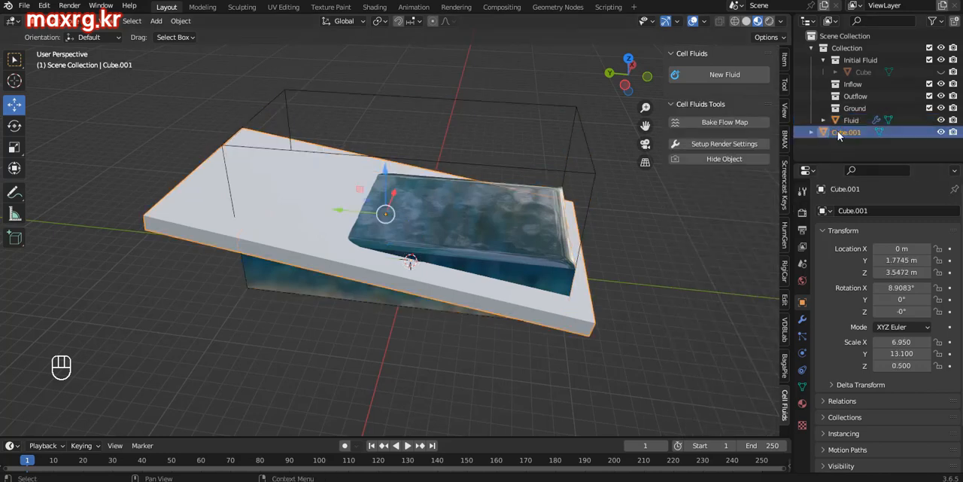
left_click_drag(839, 135, 871, 124)
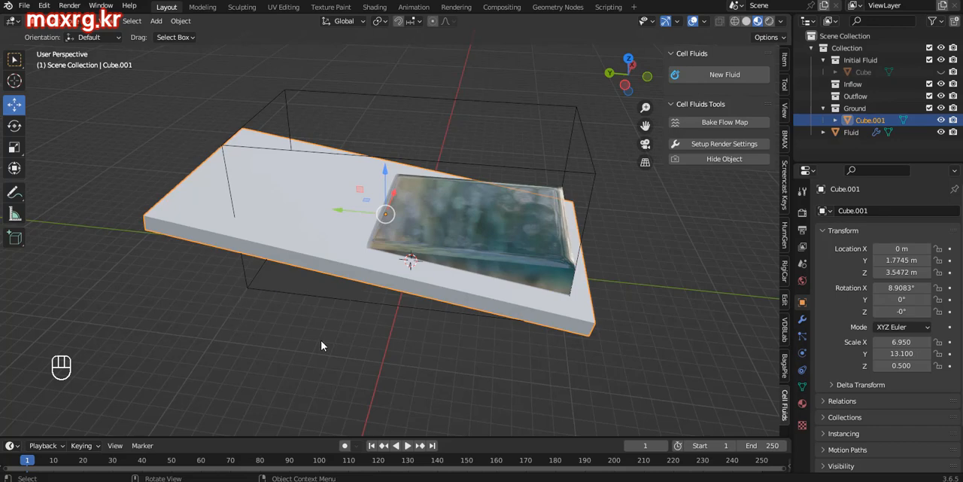
Step: Set the fluid domain's Post-Displacement to 0
middle_click_drag(470, 315, 374, 278)
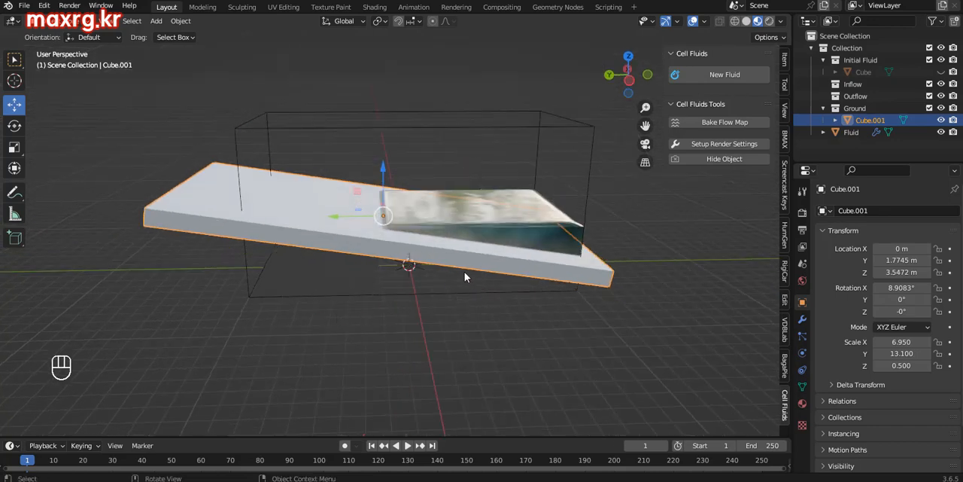
middle_click_drag(550, 259, 515, 262)
middle_click_drag(414, 320, 452, 247)
middle_click_drag(492, 241, 506, 220, "ctrl")
mouse_move(554, 279)
middle_mouse_down("shift")
mouse_move(563, 284)
mouse_move(577, 269)
mouse_move(512, 325)
mouse_move(569, 278)
middle_mouse_up("shift")
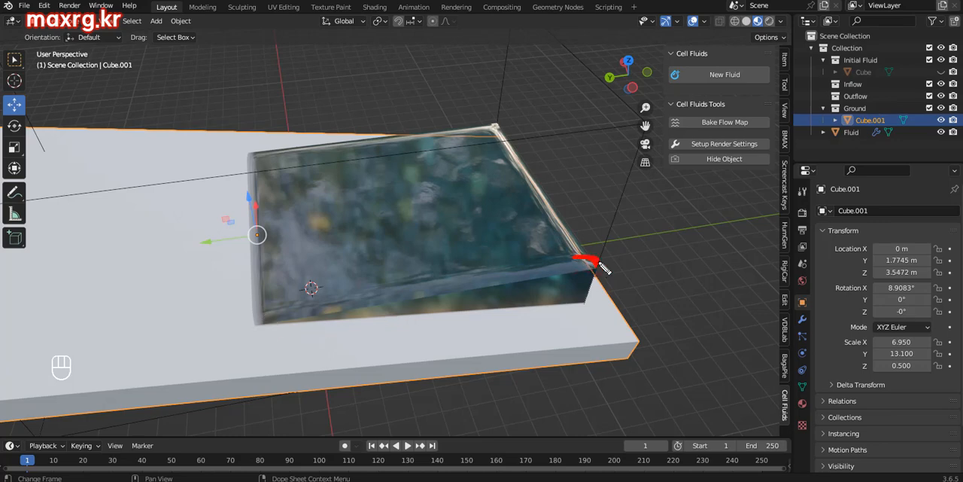
left_click(618, 204)
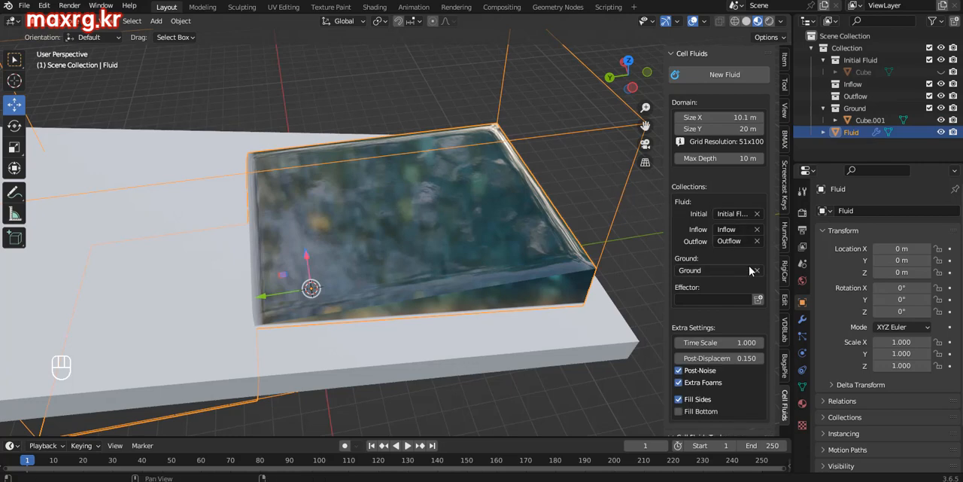
left_click_drag(775, 268, 776, 336)
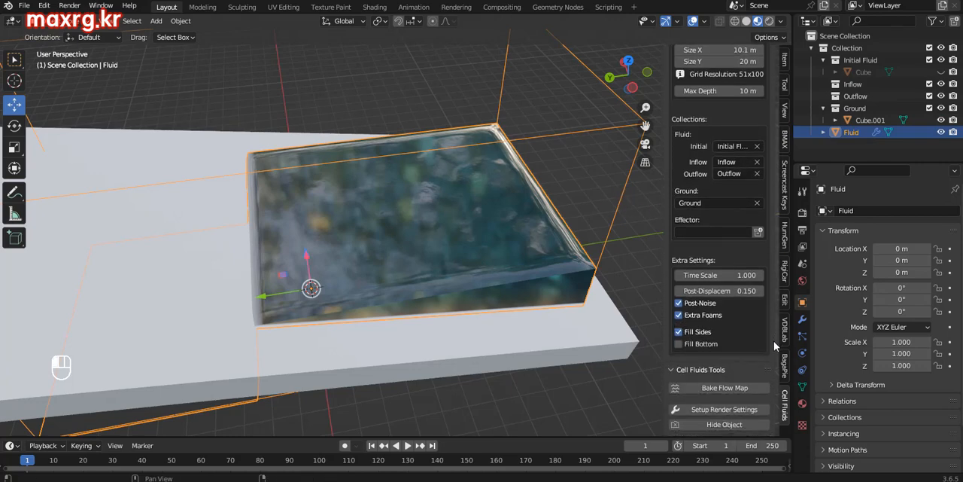
left_click_drag(741, 290, 762, 292)
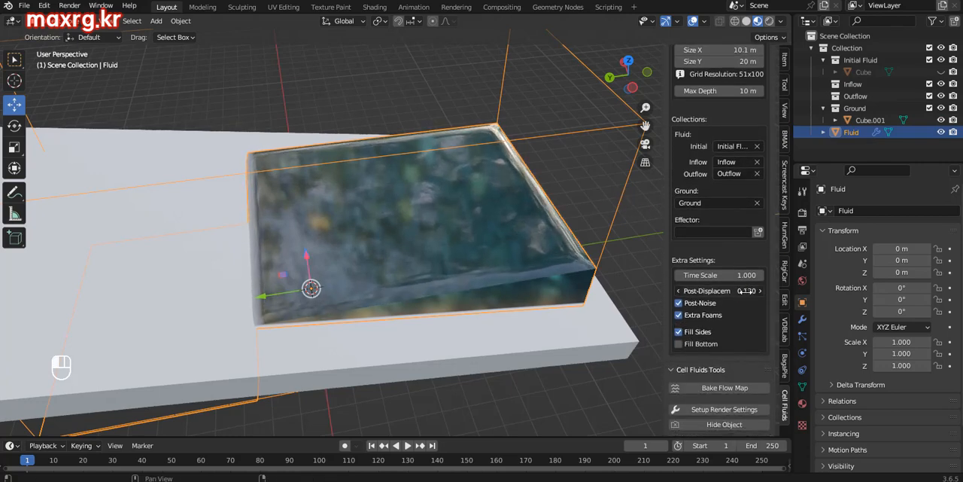
left_click(729, 295)
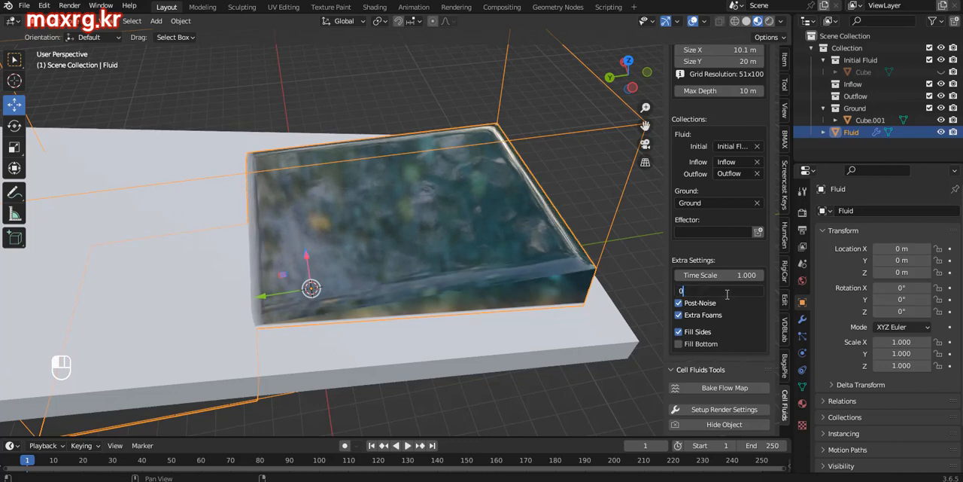
key("Return")
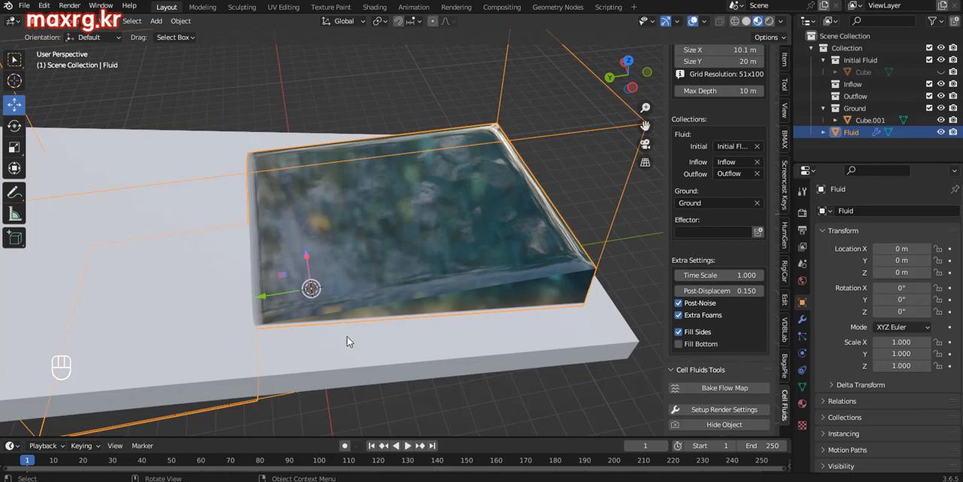
left_click_drag(723, 291, 744, 290)
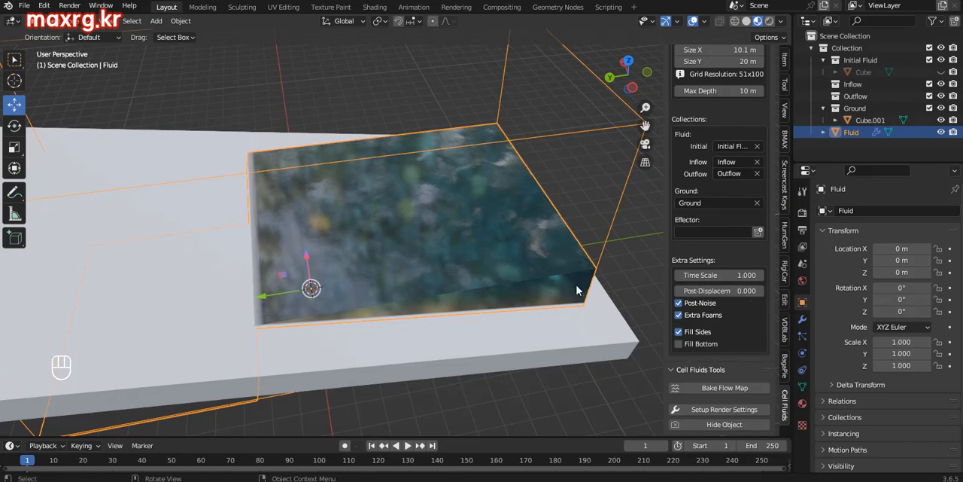
Step: Try a higher Post-Displacement on the fluid and undo that change
middle_click_drag(580, 279, 579, 245)
middle_click_drag(590, 250, 568, 126)
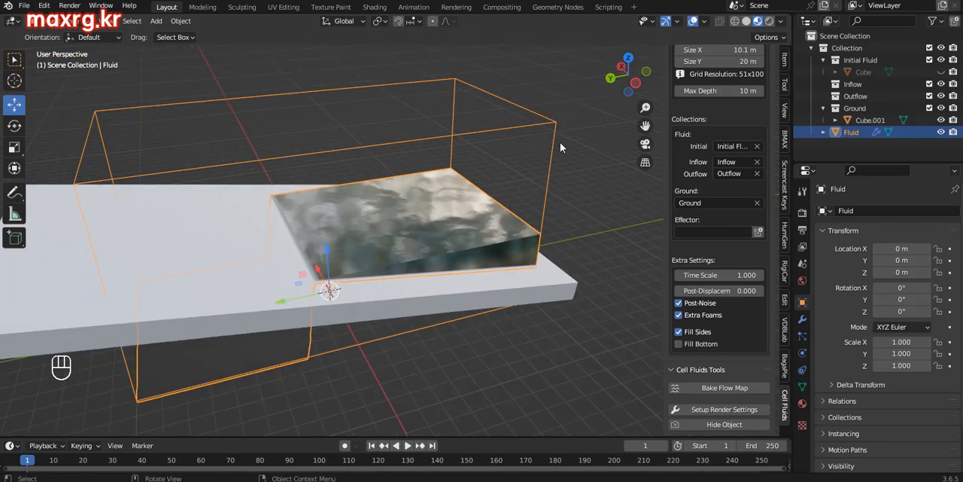
middle_click_drag(429, 215, 514, 242)
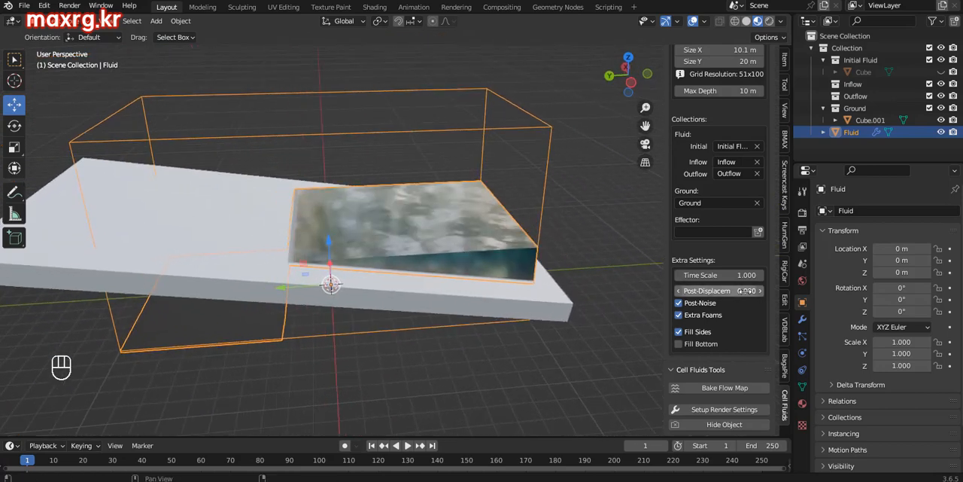
left_click_drag(742, 295, 727, 295)
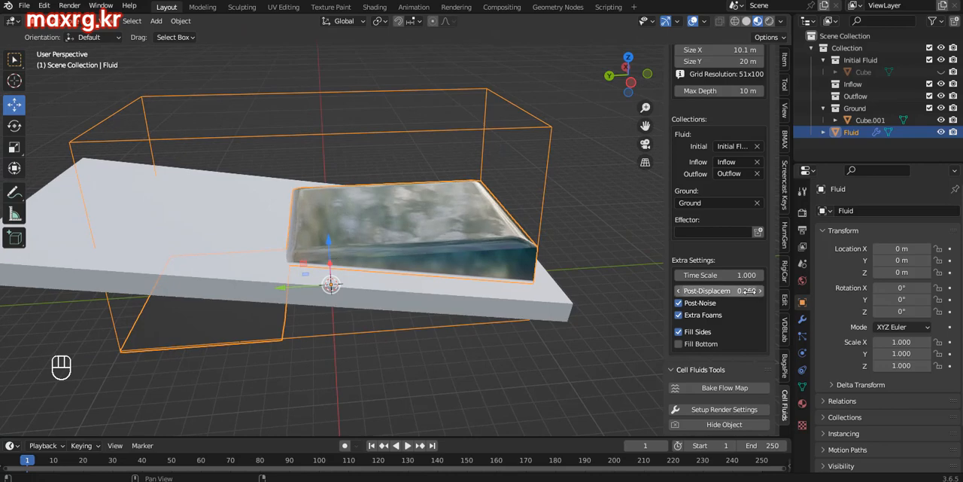
key("ctrl+z")
Step: Add a cube, size it to 11 m by 0.3 m by 3 m, and place it upright beyond the water's deep end at about Y -10.64 m, Z 4.25 m
middle_click_drag(572, 299, 517, 298)
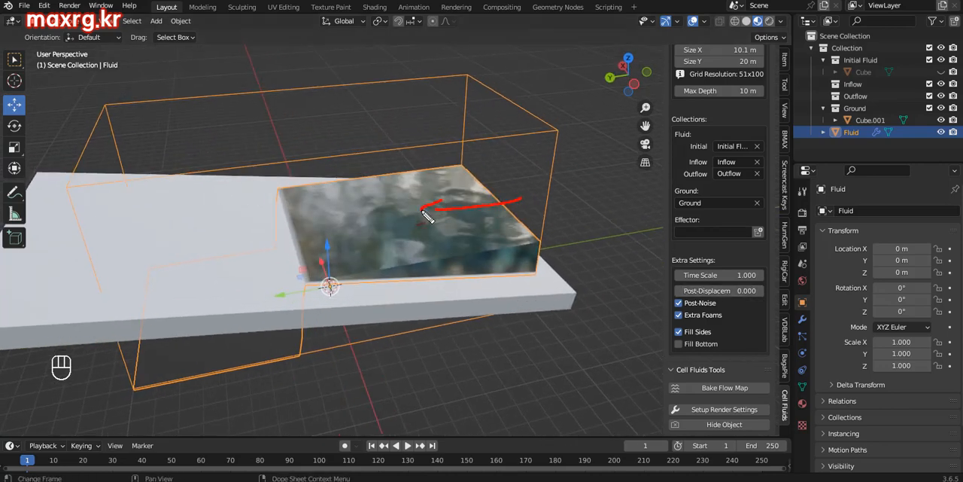
left_click_drag(427, 216, 444, 205)
key("shift+a")
left_click(542, 230)
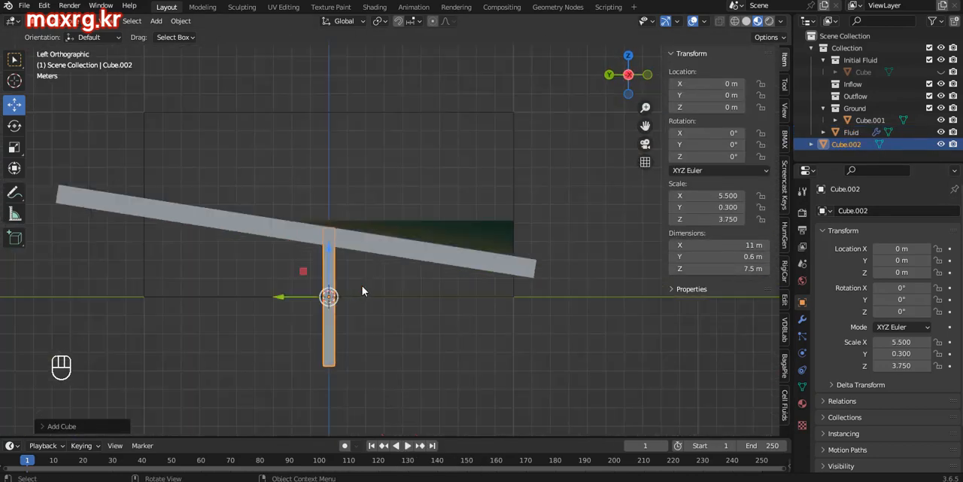
left_click_drag(362, 288, 531, 251, "ctrl")
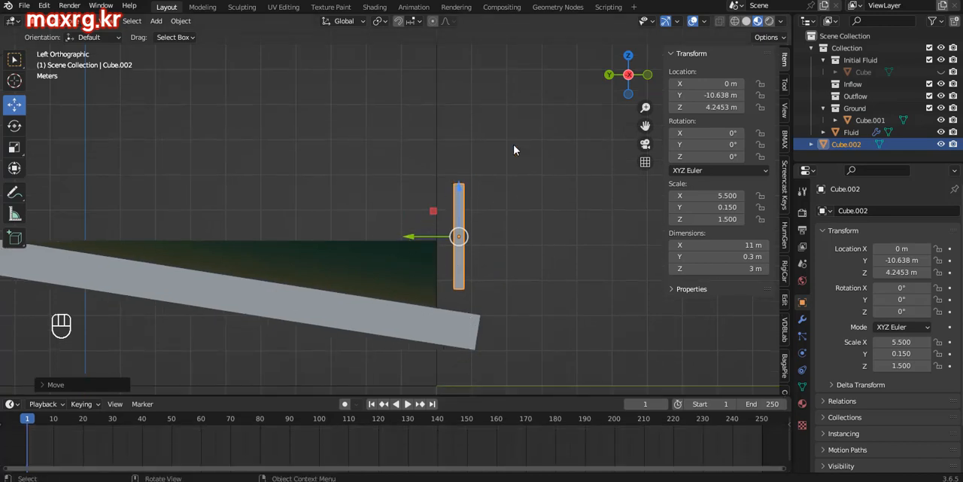
Step: Keyframe the upright panel's 0° rotation at frame 1 and extend the animation's end frame to 500
right_click(704, 139)
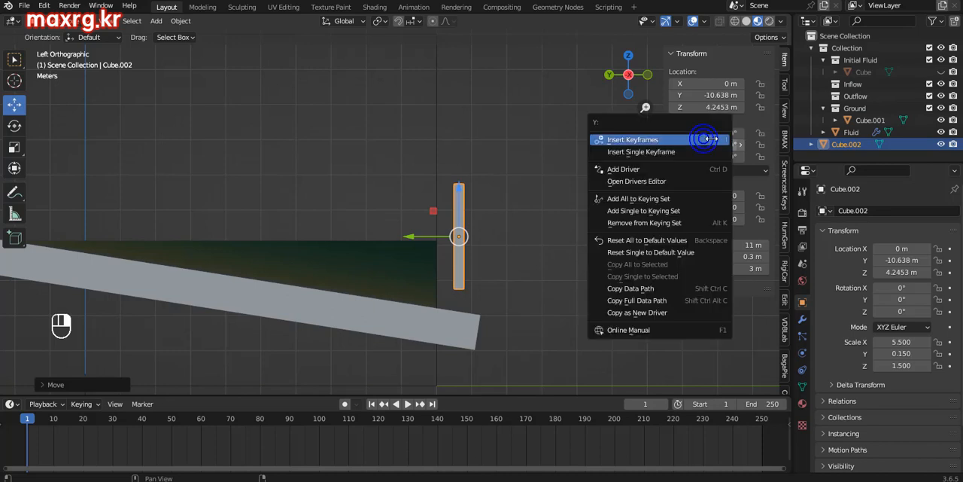
left_click(638, 141)
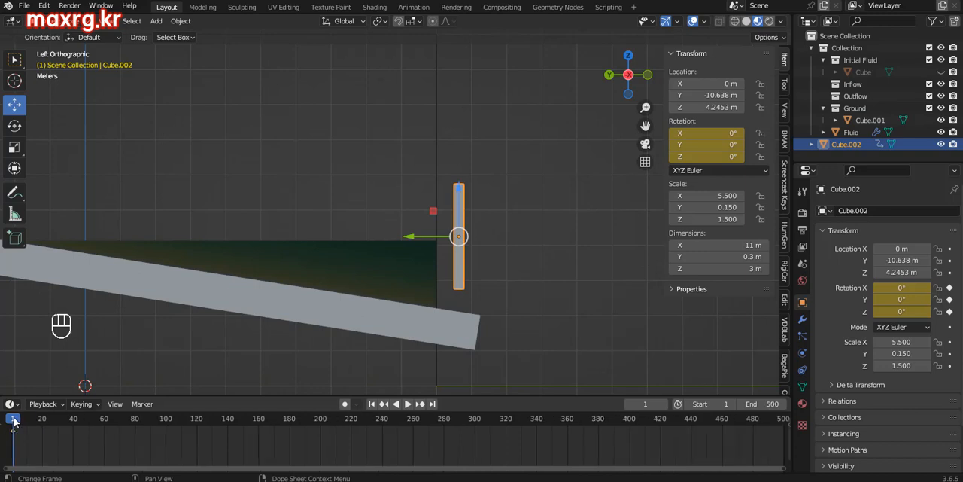
key("space")
key("space")
Step: At frame 60, set the panel's X rotation to 180° and keyframe its rotation
left_click(666, 405)
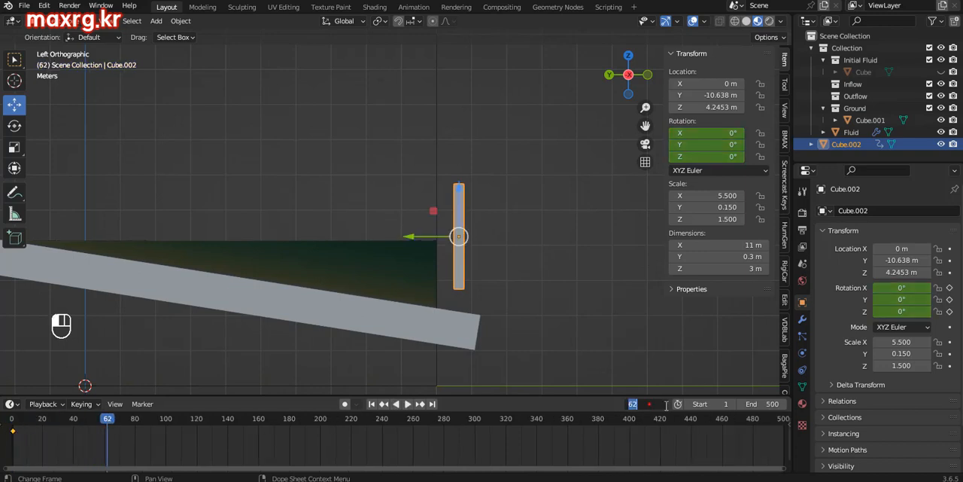
type("60")
key("Return")
left_click_drag(711, 133, 729, 133)
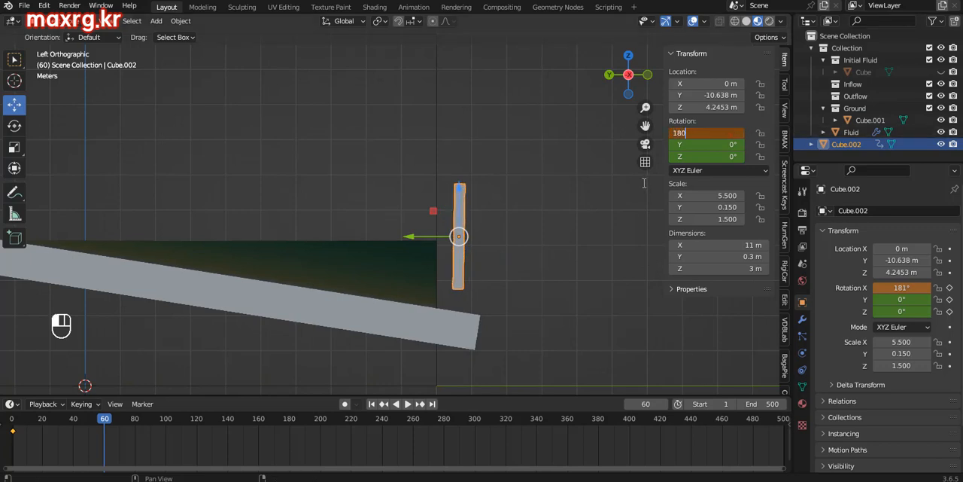
right_click(694, 141)
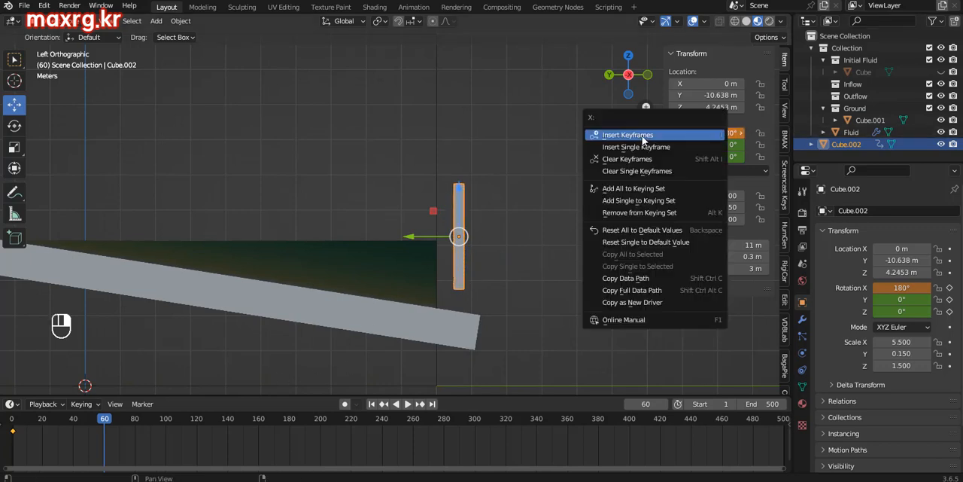
left_click(644, 138)
Step: At frame 120, set the panel's X rotation to 360° and keyframe its rotation
left_click_drag(173, 418, 200, 416)
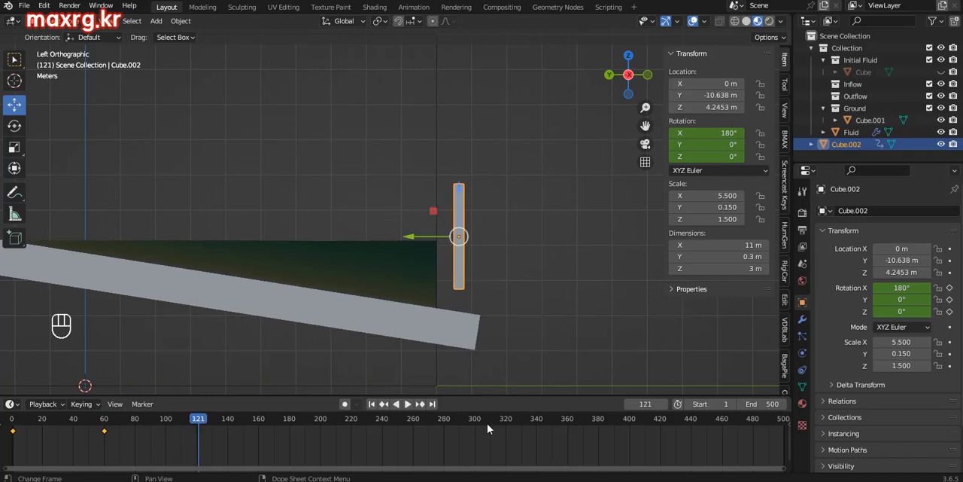
type("120")
key("Return")
double_click(724, 134)
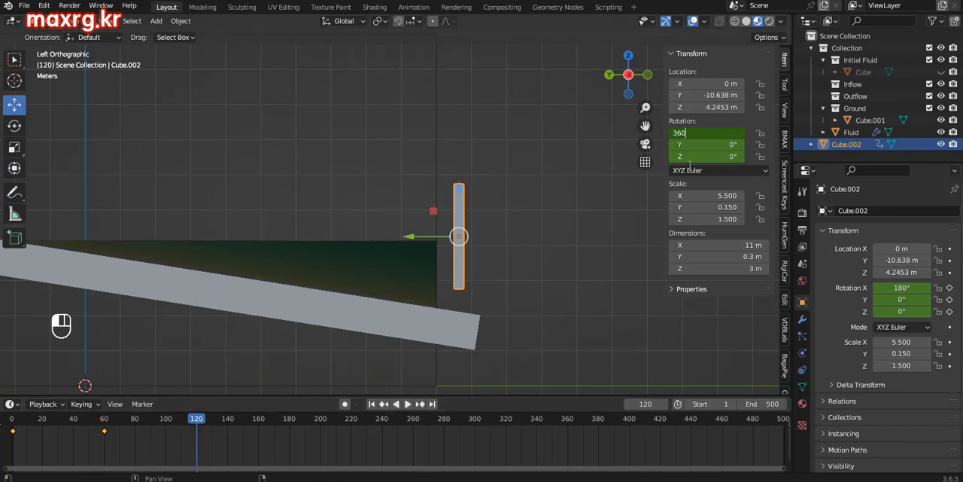
key("Return")
right_click(694, 144)
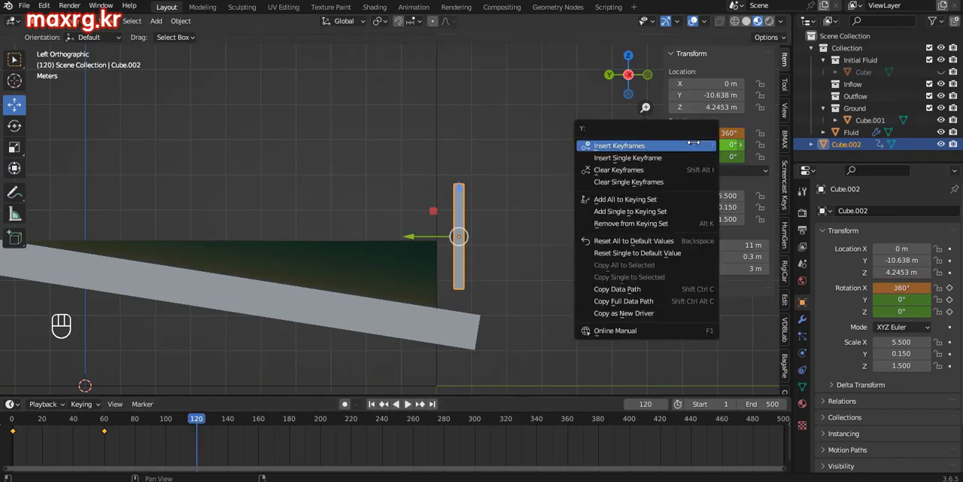
left_click(640, 148)
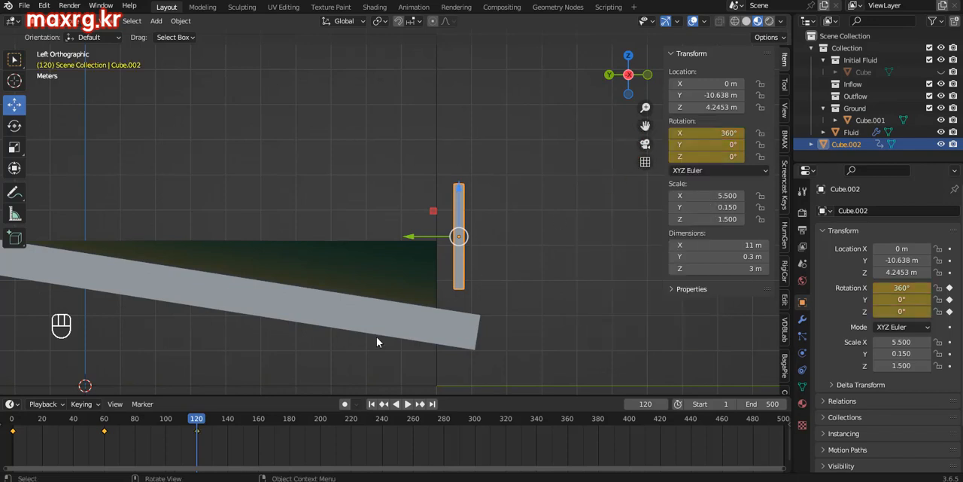
Step: Replace the timeline with an enlarged Graph Editor and hide the panel's Y and Z Euler Rotation curves, framing the X curve
left_click_drag(66, 431, 198, 427)
left_click_drag(239, 397, 249, 355)
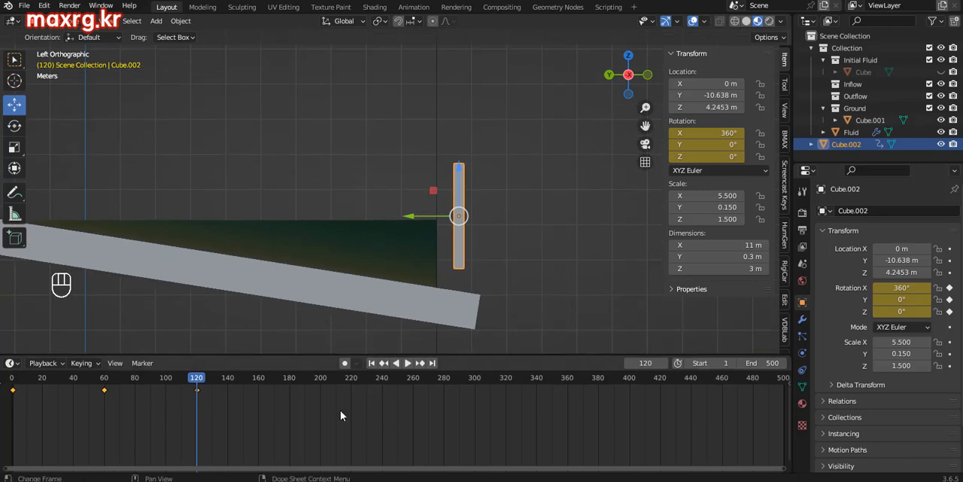
left_click(11, 364)
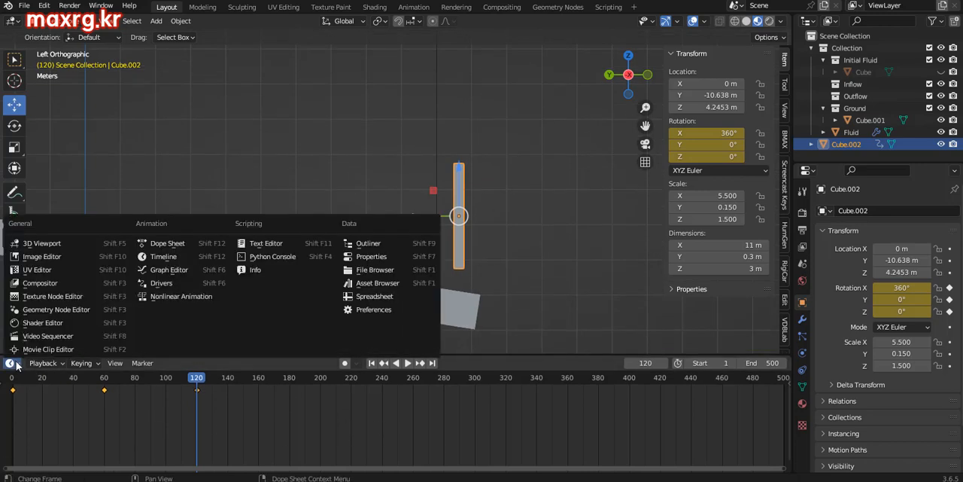
left_click(168, 270)
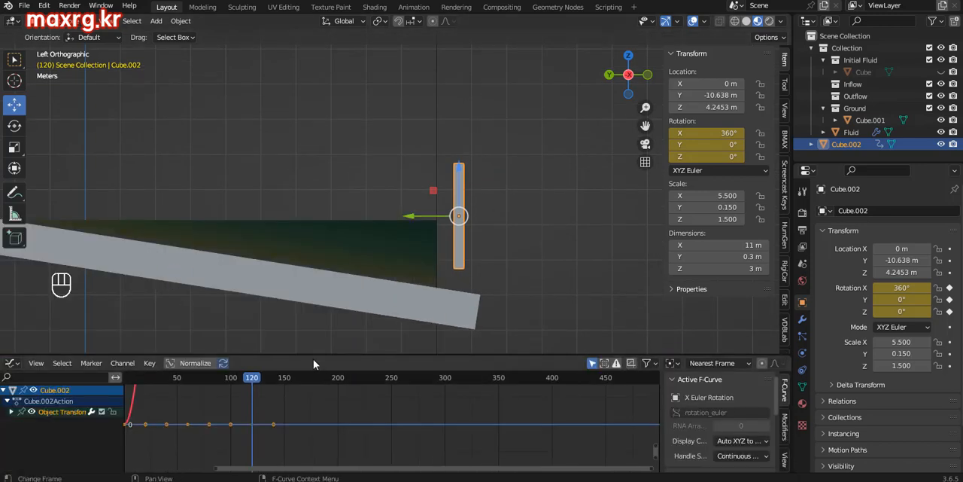
left_click_drag(314, 358, 308, 310)
left_click(11, 368)
left_click_drag(21, 390, 21, 401)
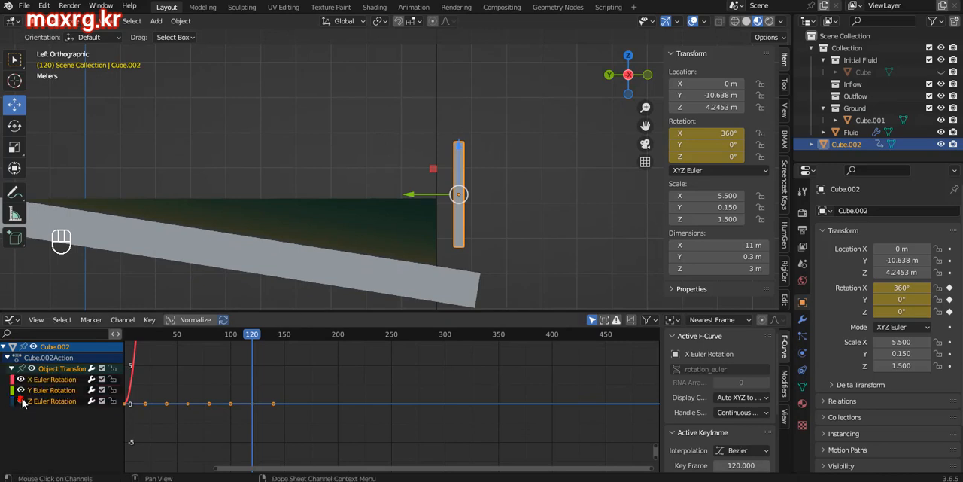
mouse_move(267, 354)
middle_mouse_down("ctrl")
mouse_move(253, 381)
mouse_move(336, 402)
middle_mouse_up("ctrl")
left_click_drag(376, 310, 380, 274)
left_click(432, 201)
left_click(459, 200)
middle_click_drag(226, 368, 241, 349, "ctrl")
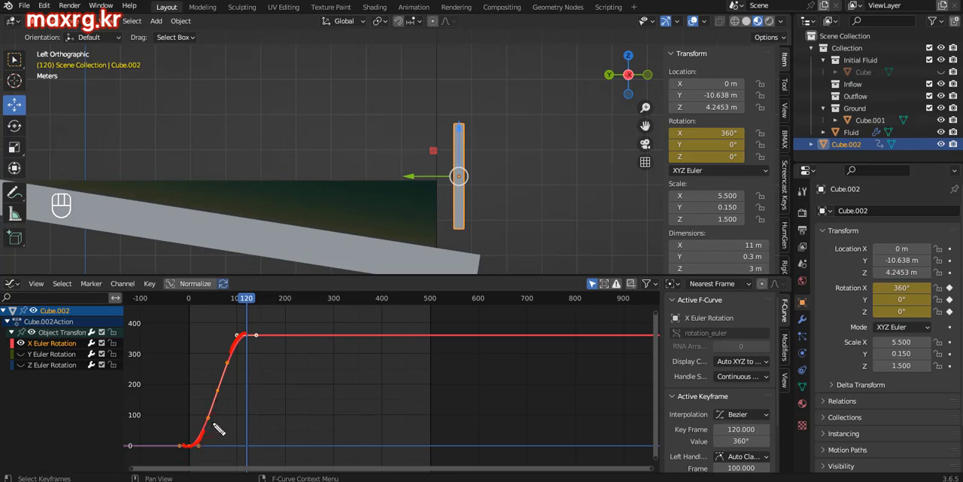
left_click_drag(246, 337, 201, 446)
mouse_move(461, 225)
left_mouse_down()
mouse_move(441, 99)
mouse_move(493, 218)
left_mouse_up()
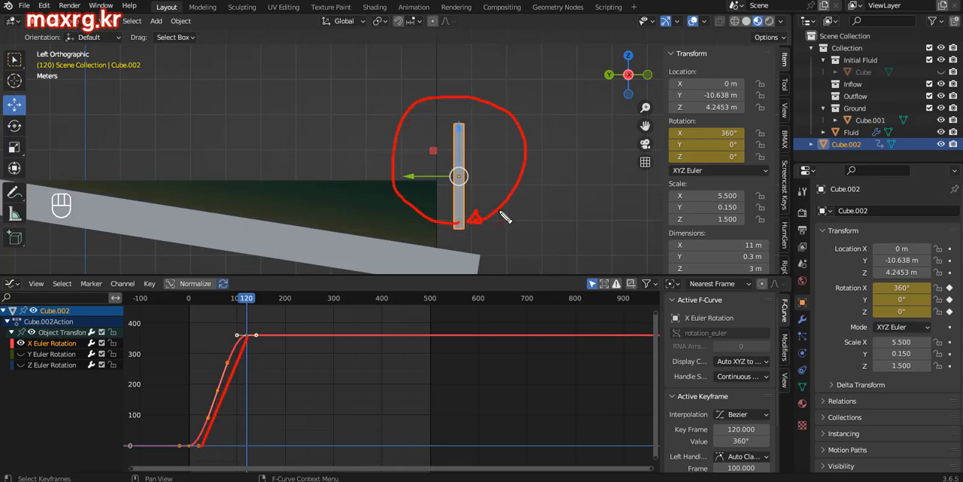
Step: Set the panel's X rotation keyframes to Linear interpolation
left_click(183, 441)
left_click(153, 285)
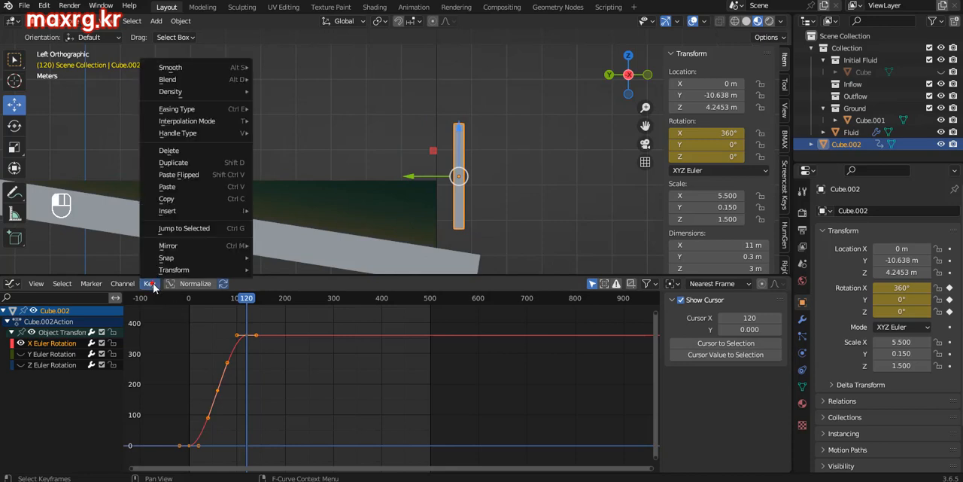
mouse_move(188, 123)
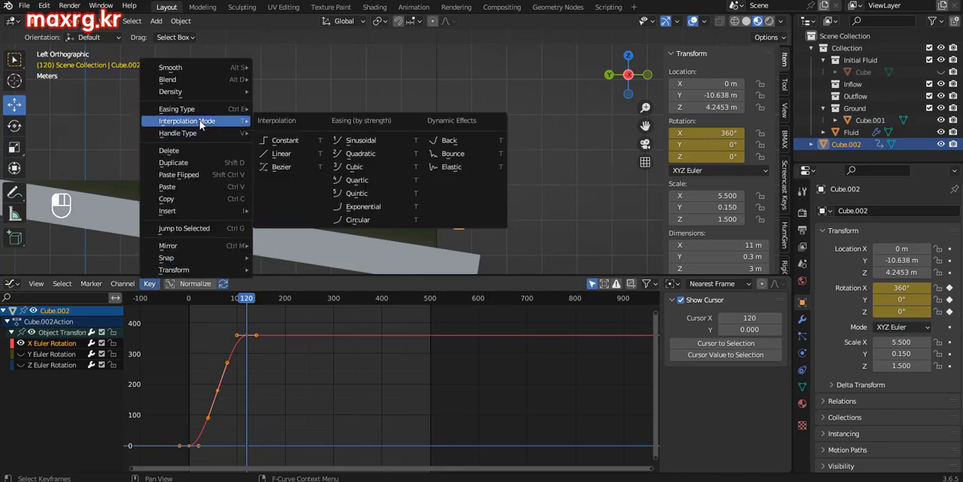
left_click(290, 153)
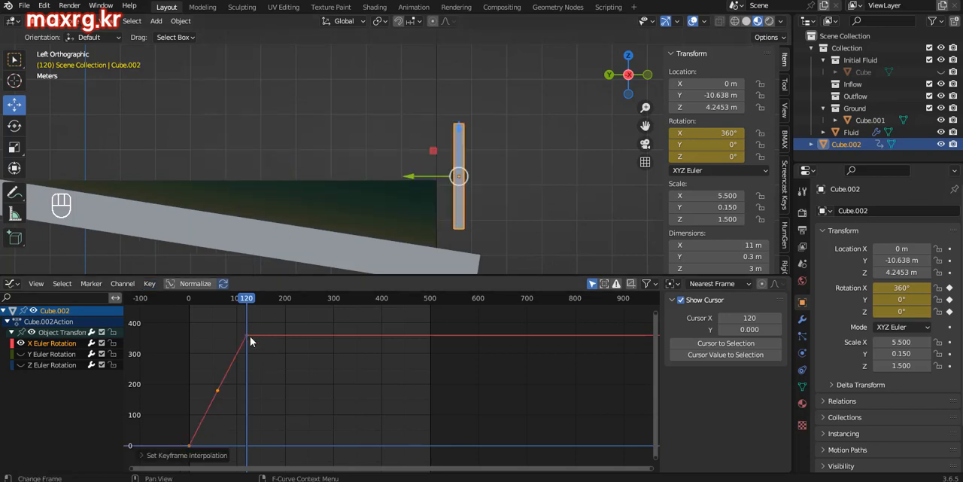
Step: Add a Cycles modifier to the panel's X Euler Rotation curve so that its rotation repeats
left_click_drag(226, 305, 274, 306)
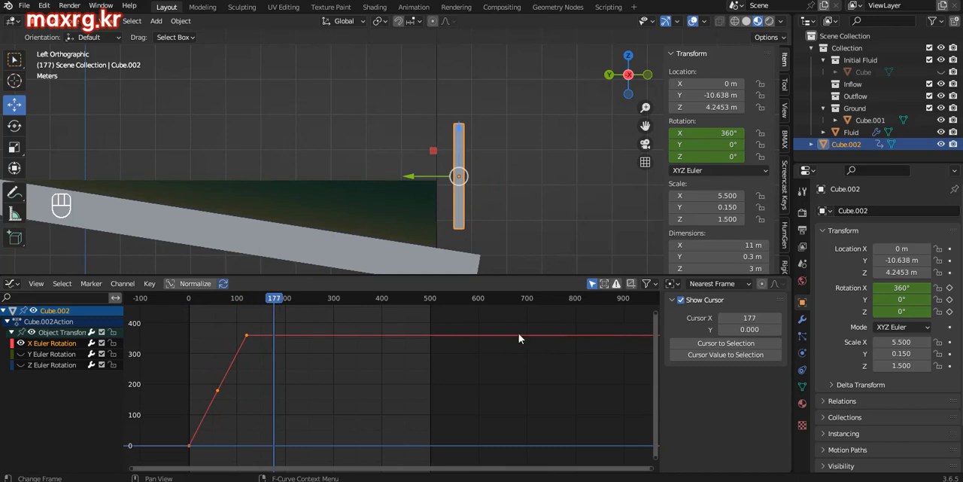
left_click(57, 344)
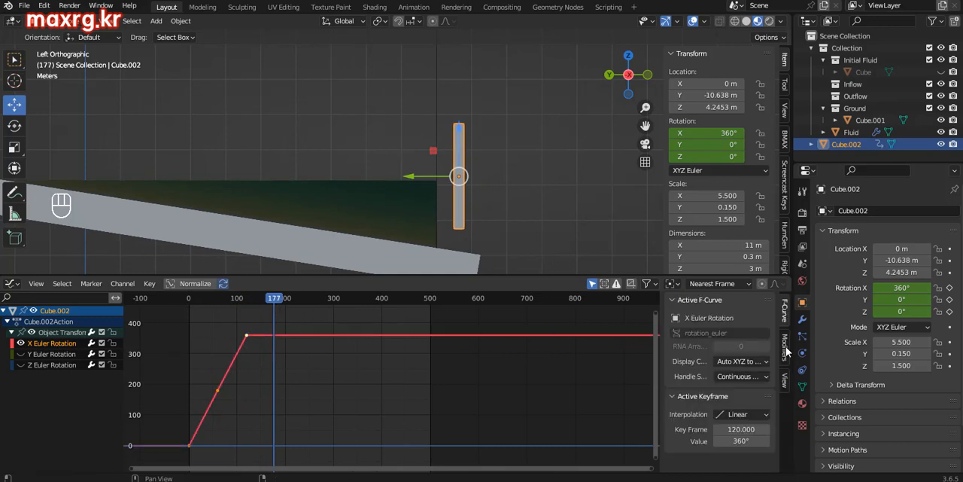
left_click(785, 348)
left_click(712, 302)
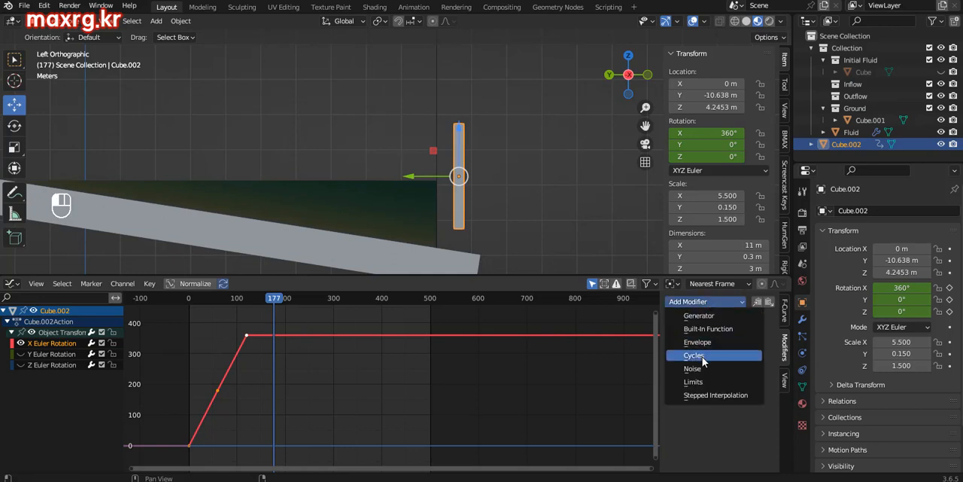
left_click(705, 360)
Step: Switch the Graph Editor back to the Timeline and shrink it to enlarge the 3D viewport
left_click_drag(296, 277, 297, 316)
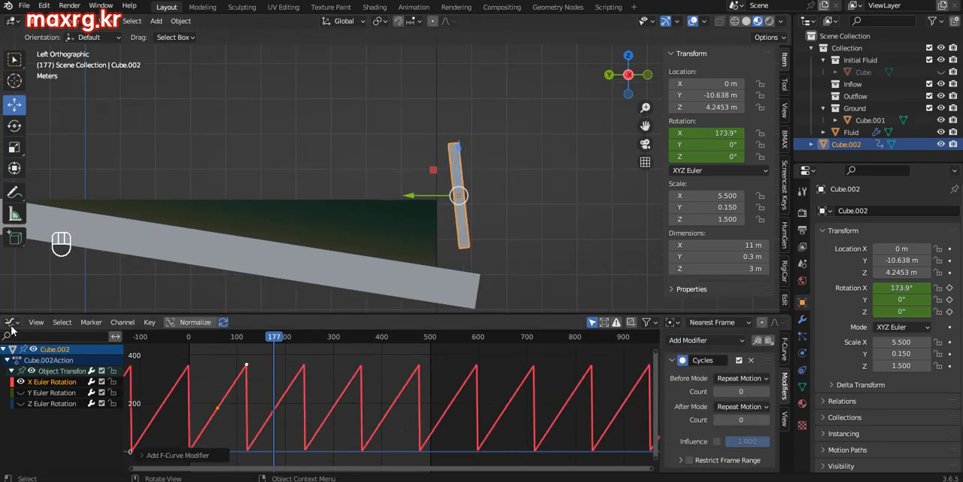
left_click(10, 321)
left_click(164, 369)
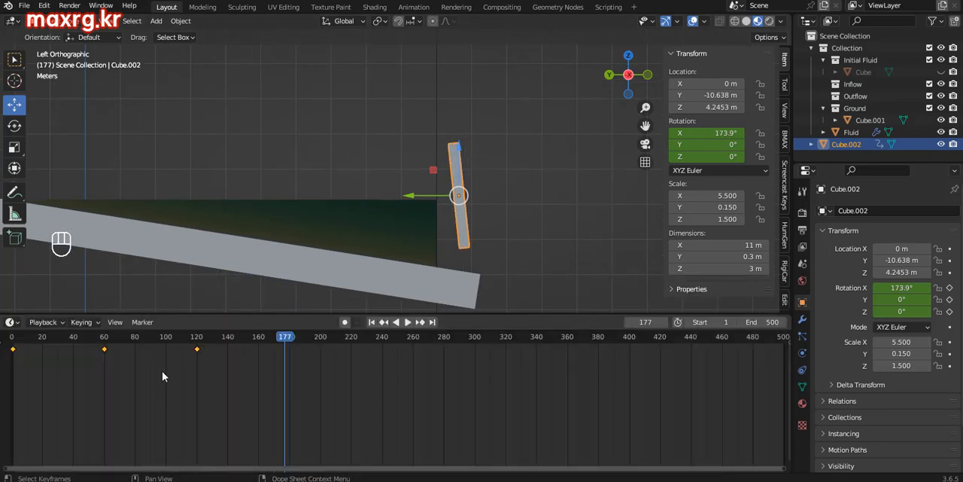
left_click(407, 322)
left_click_drag(369, 337, 126, 341)
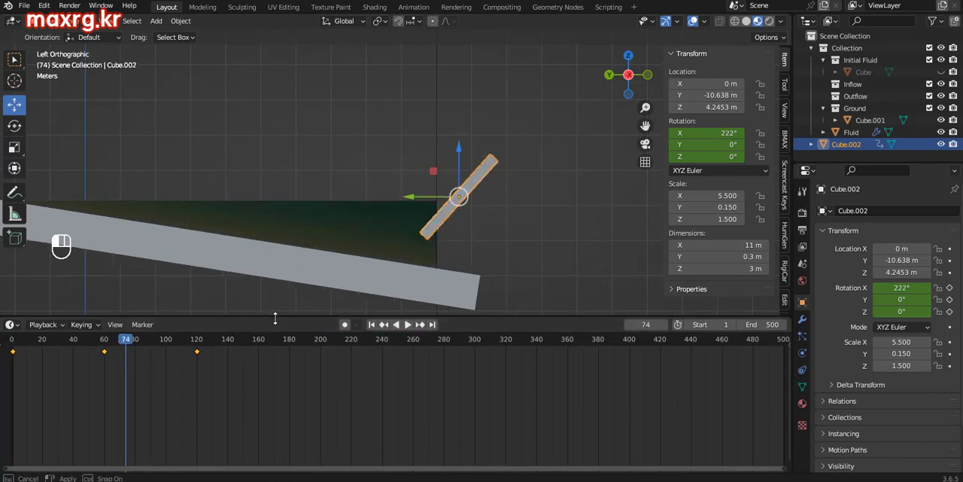
left_click_drag(275, 315, 272, 429)
Step: Play the animation in a perspective view to check the panel's repeating rotation
middle_click_drag(455, 317, 421, 417)
left_click(407, 435)
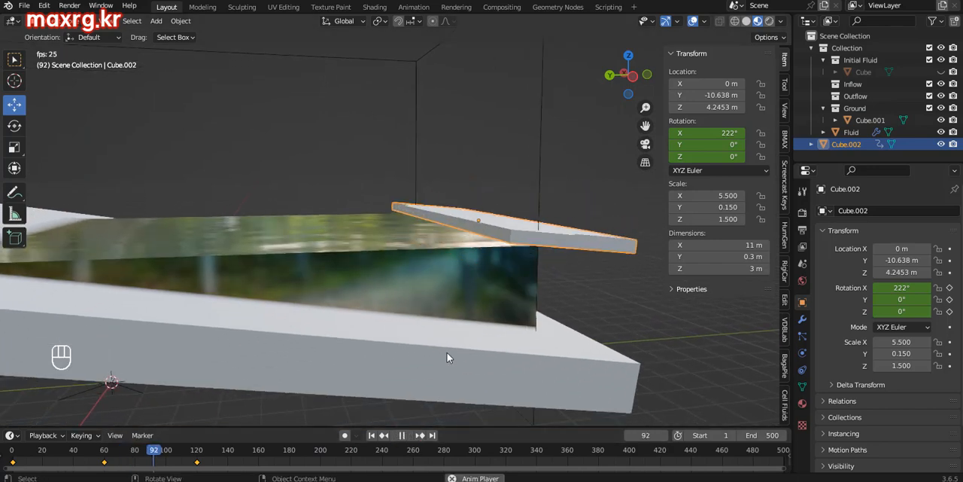
left_click(403, 435)
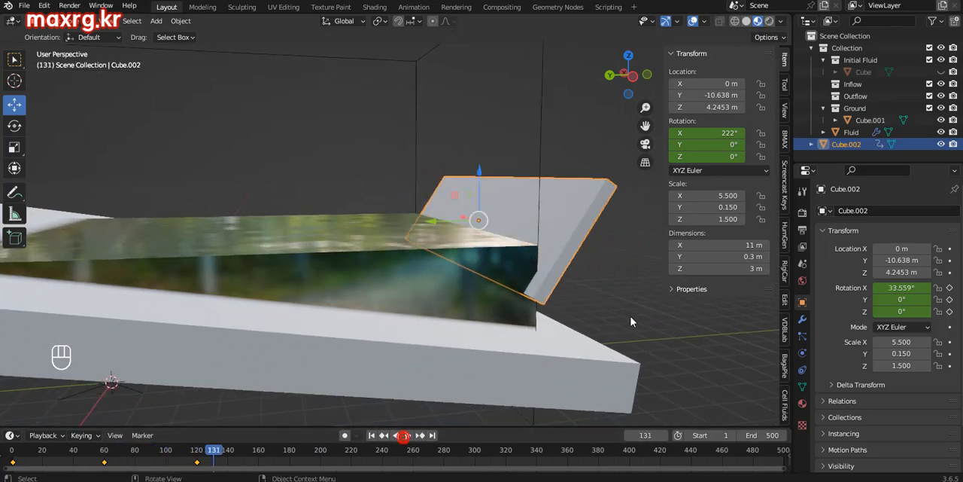
Step: Move the rotating panel Cube.002 into the Inflow collection
mouse_move(581, 226)
middle_mouse_down("ctrl")
mouse_move(558, 242)
mouse_move(566, 236)
middle_mouse_up("ctrl")
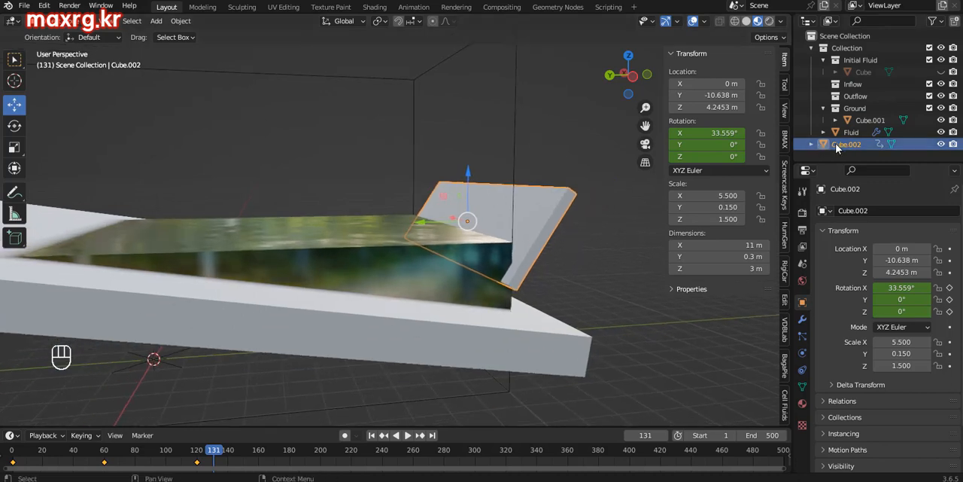
left_click_drag(836, 143, 862, 85)
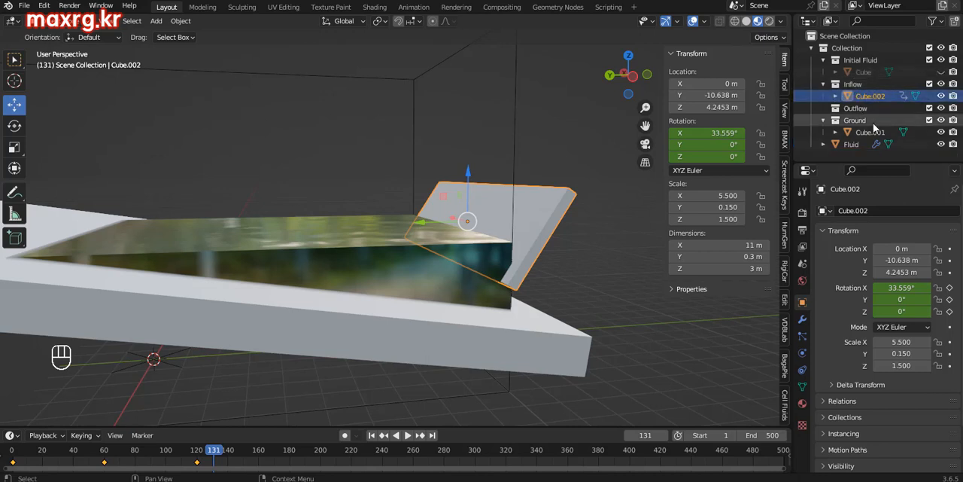
Step: Play the simulation from frame 1 to examine the waves the panel pushes, and scrub back to frame 168
left_click(371, 435)
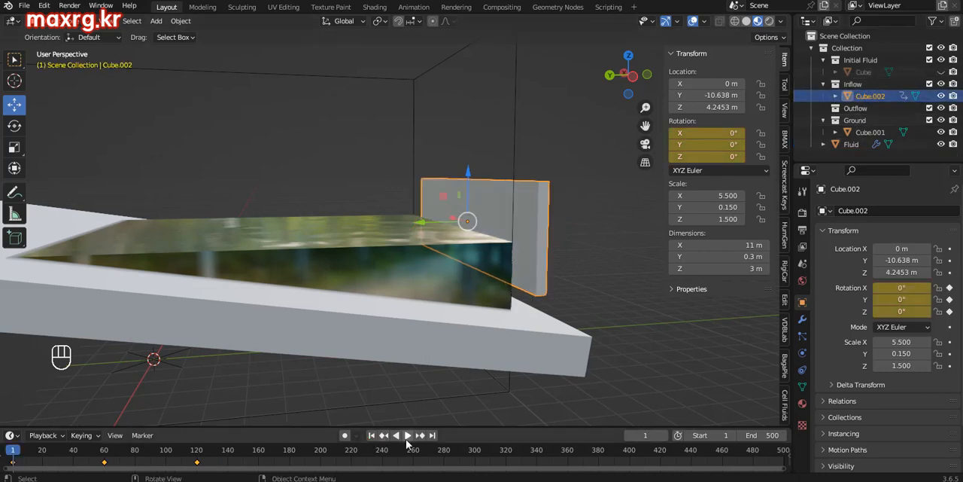
left_click(408, 435)
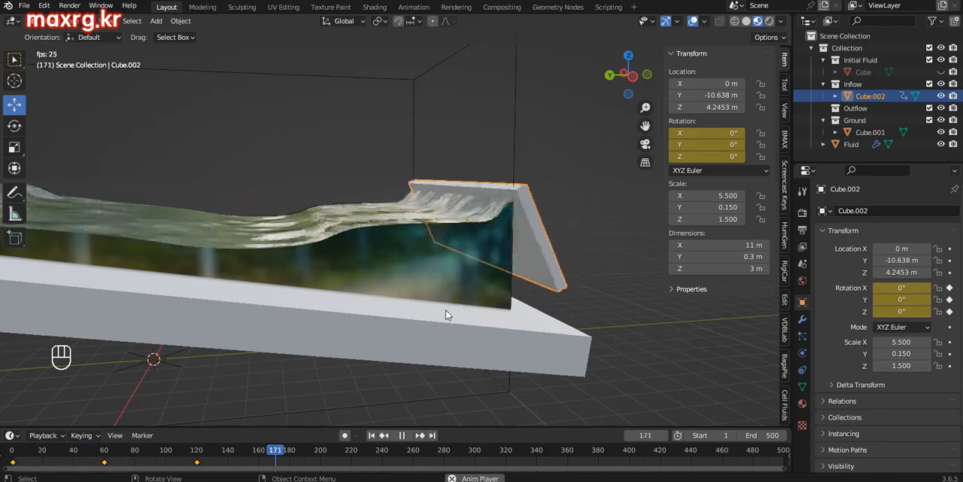
middle_click_drag(446, 310, 460, 343)
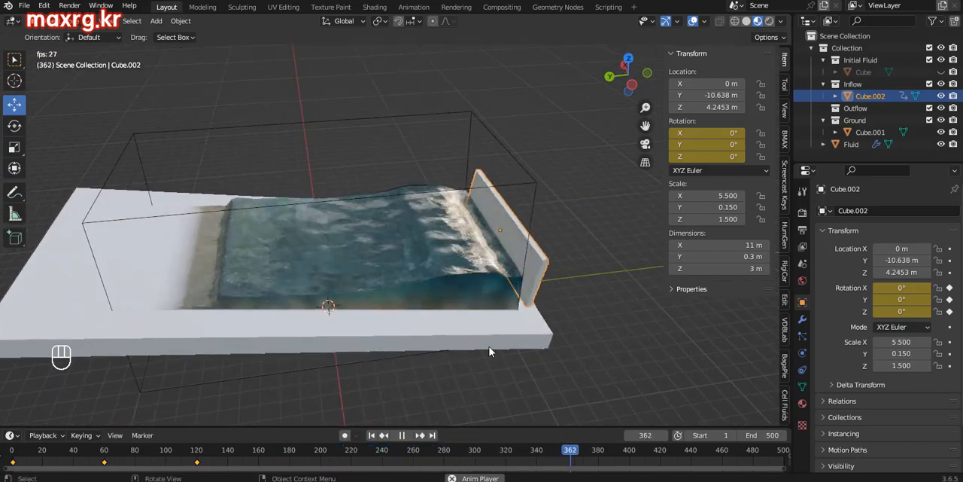
left_click(407, 435)
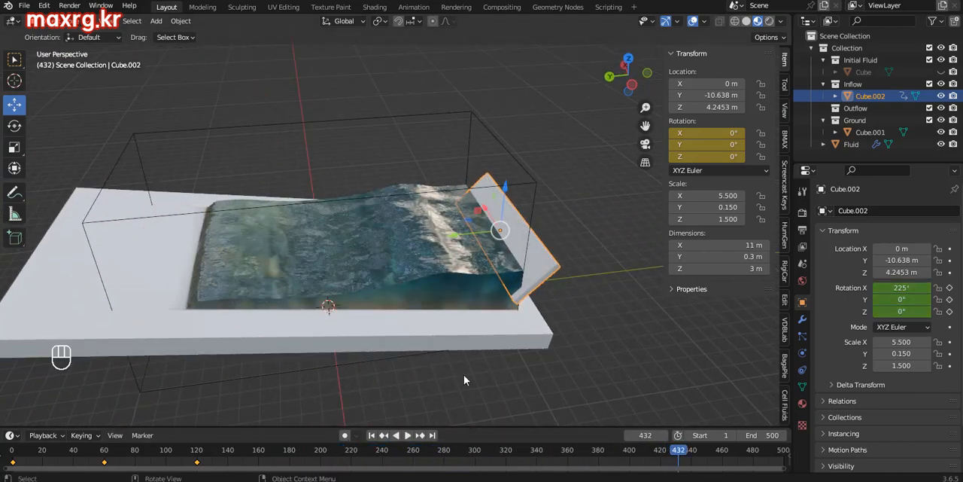
left_click_drag(340, 447, 272, 452)
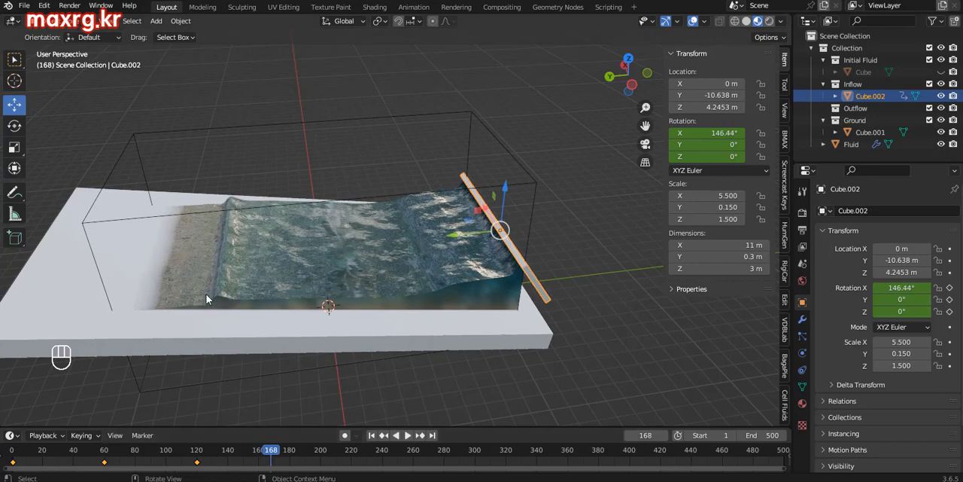
Step: Subdivide the sloped ground Cube.001 six times in Edit Mode to form a dense grid
middle_click_drag(206, 295, 138, 258)
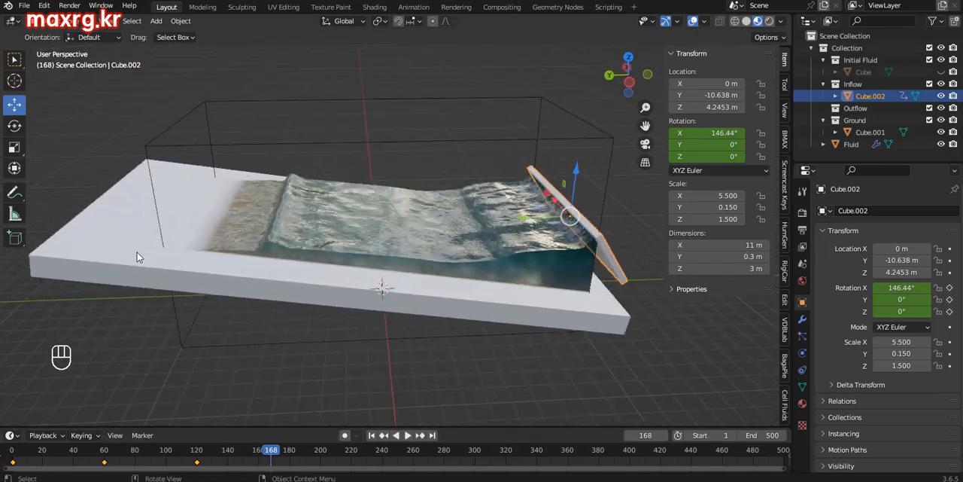
left_click(136, 252)
left_click(71, 20)
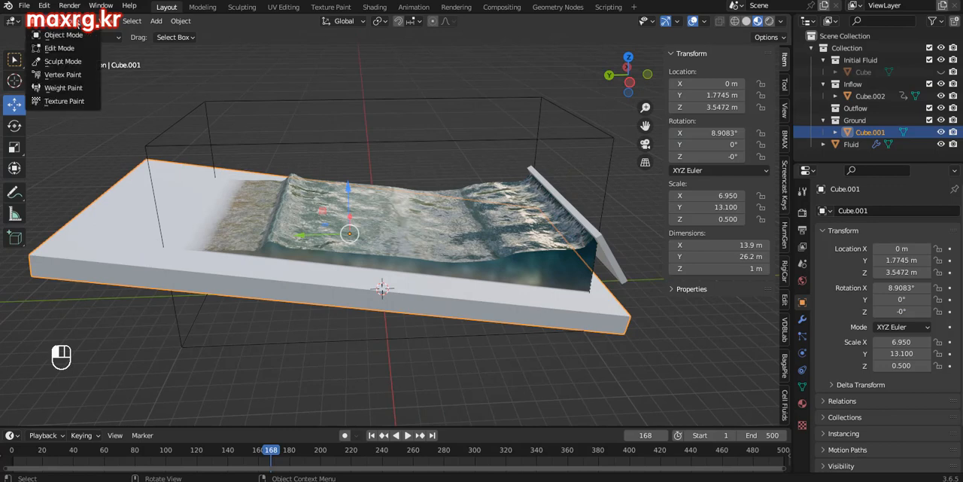
left_click(67, 50)
middle_click_drag(315, 236, 309, 241)
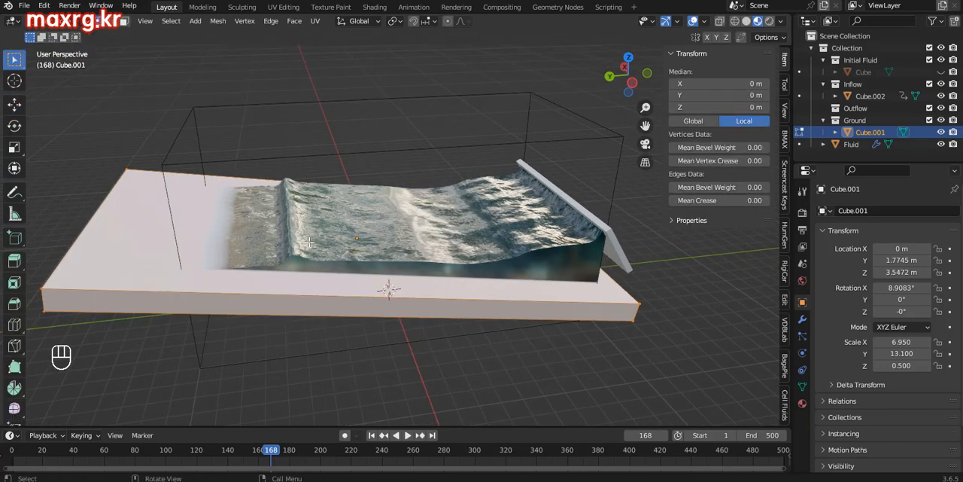
right_click(199, 221)
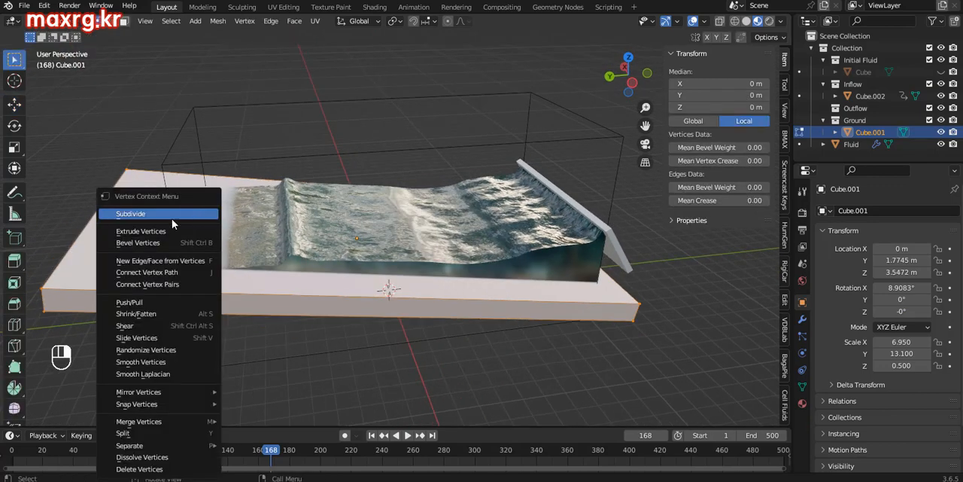
left_click(177, 214)
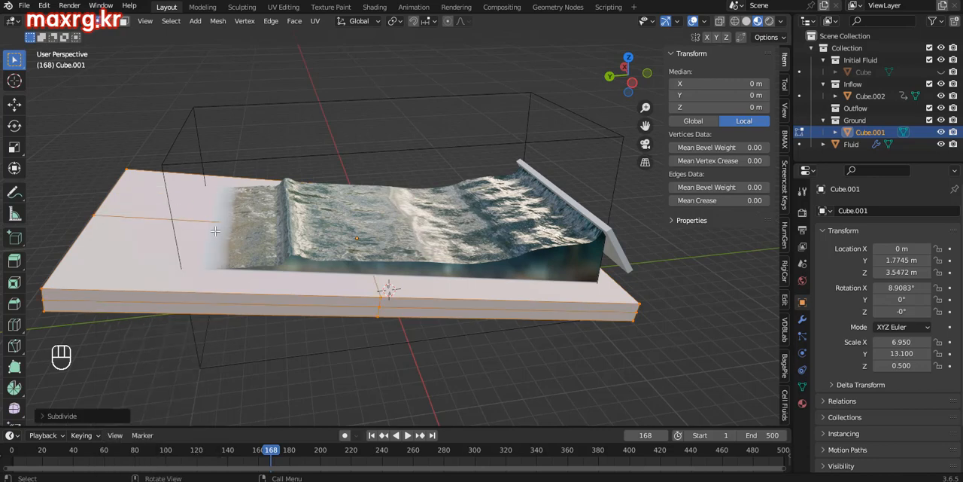
right_click(200, 226)
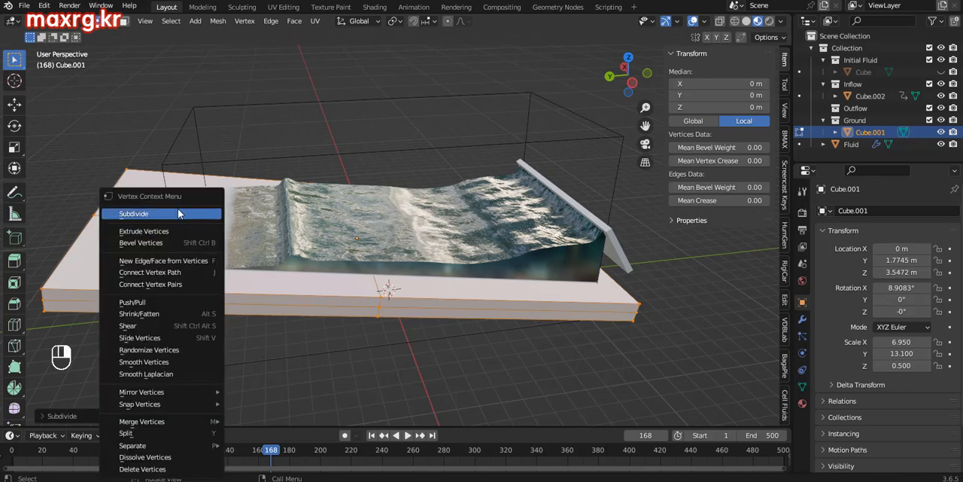
left_click(179, 212)
right_click(189, 234)
left_click(179, 213)
right_click(197, 220)
left_click(179, 213)
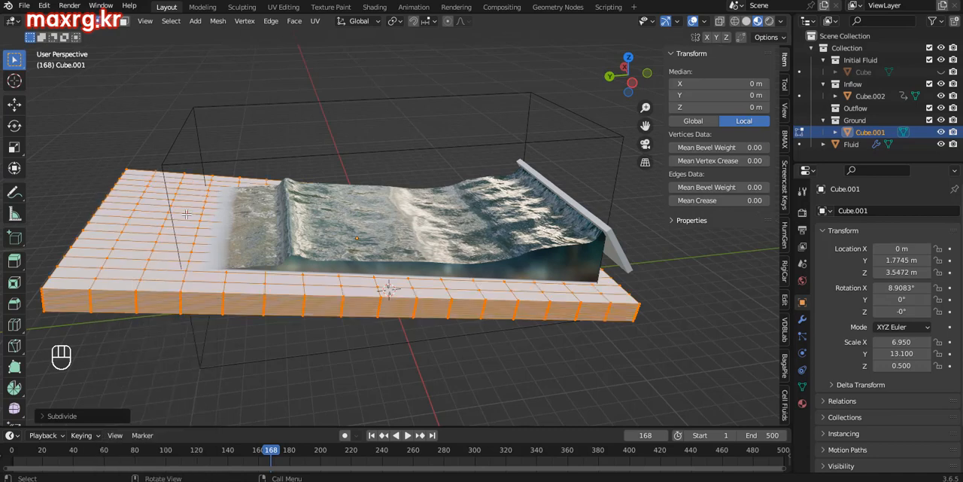
right_click(197, 220)
left_click(181, 213)
right_click(200, 218)
left_click(181, 213)
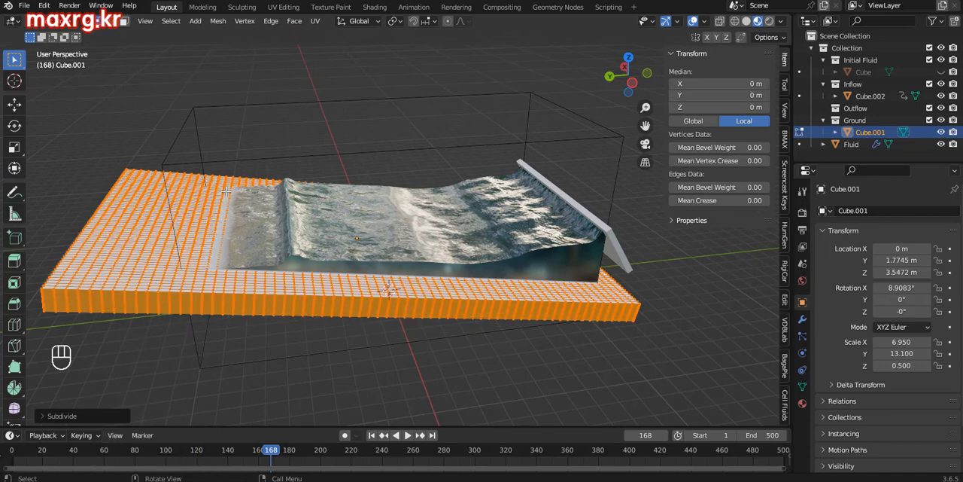
Step: Clear the ground mesh selection and randomly select parts of it with a ratio of 0.292
middle_click_drag(212, 194, 123, 107)
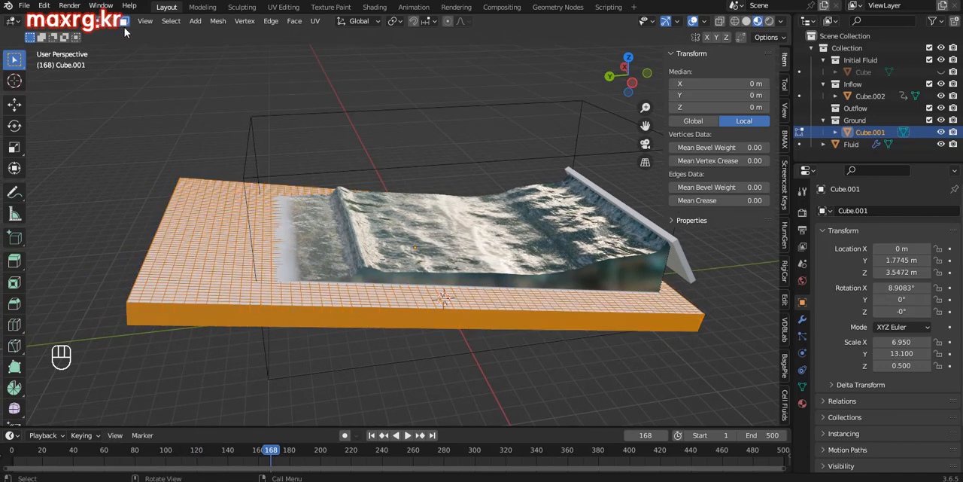
left_click(203, 133)
left_click(171, 20)
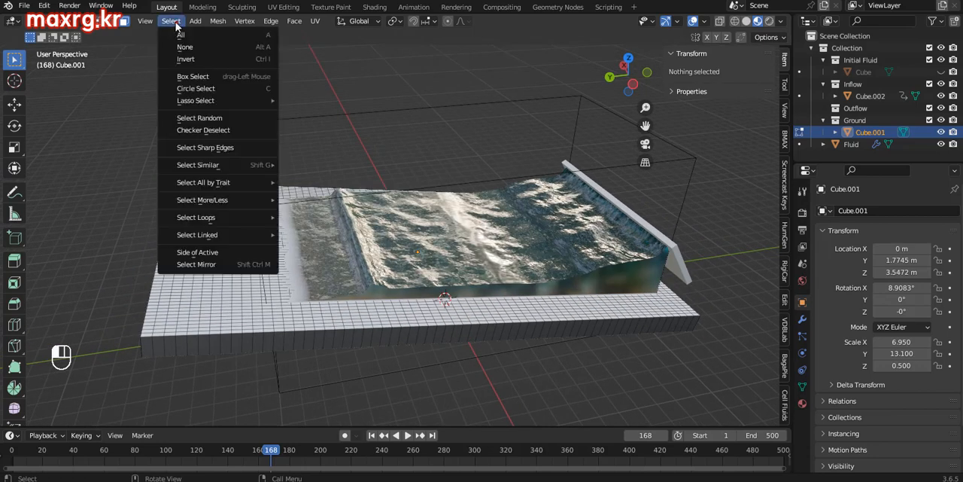
left_click(197, 118)
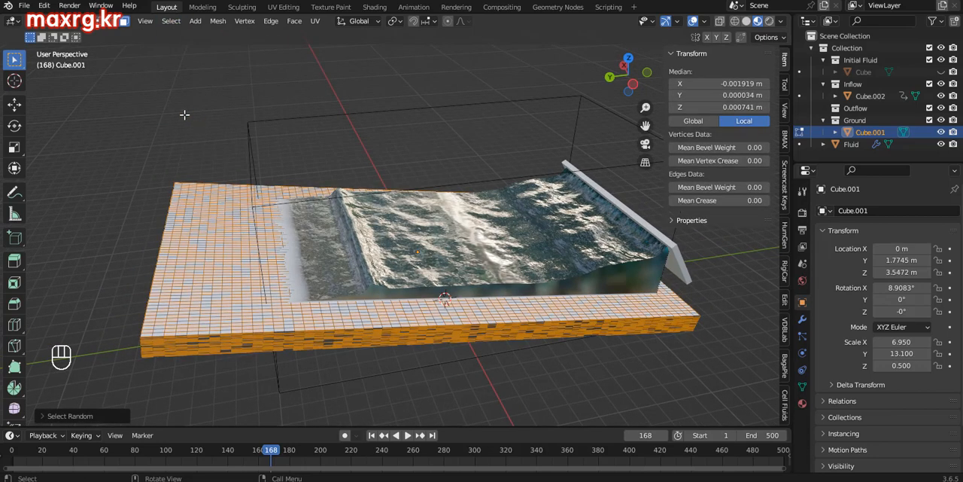
left_click(67, 415)
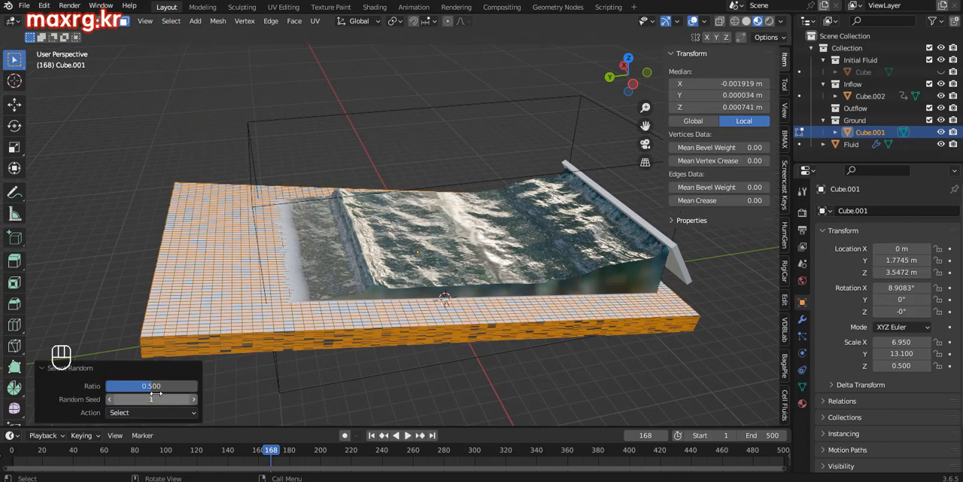
left_click_drag(149, 386, 127, 385)
Step: Move the randomly selected parts up 0.15695 m along Z to roughen the ground, and return to Object Mode
left_click(15, 106)
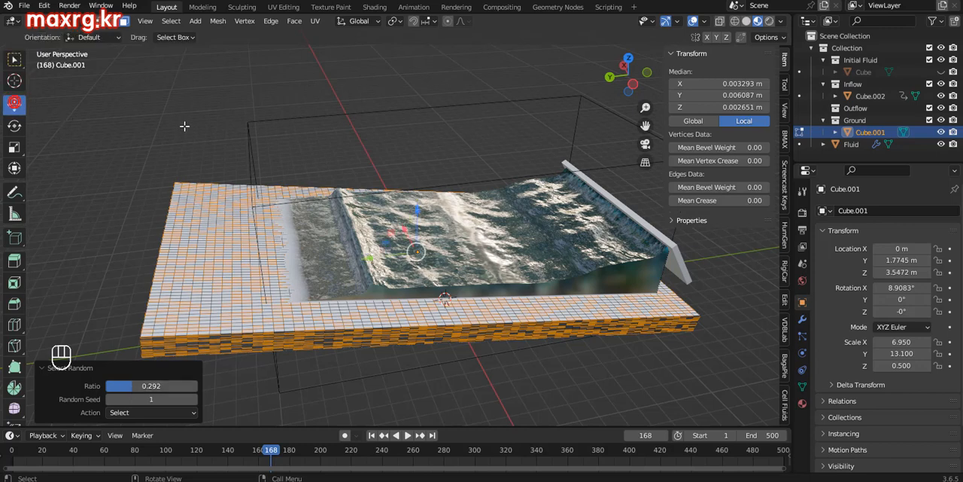
left_click_drag(416, 210, 433, 241)
left_click(77, 23)
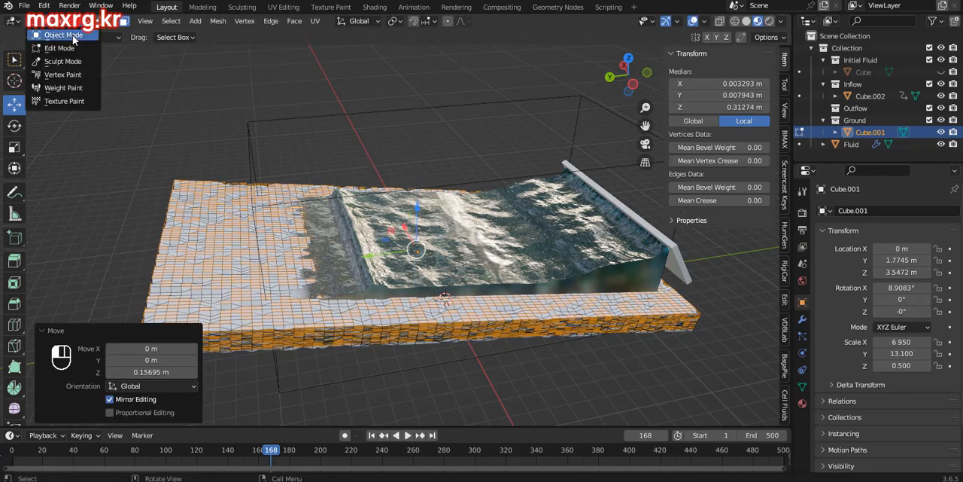
left_click(63, 35)
Step: Apply Shade Smooth to the roughened ground
middle_click_drag(422, 278, 379, 287)
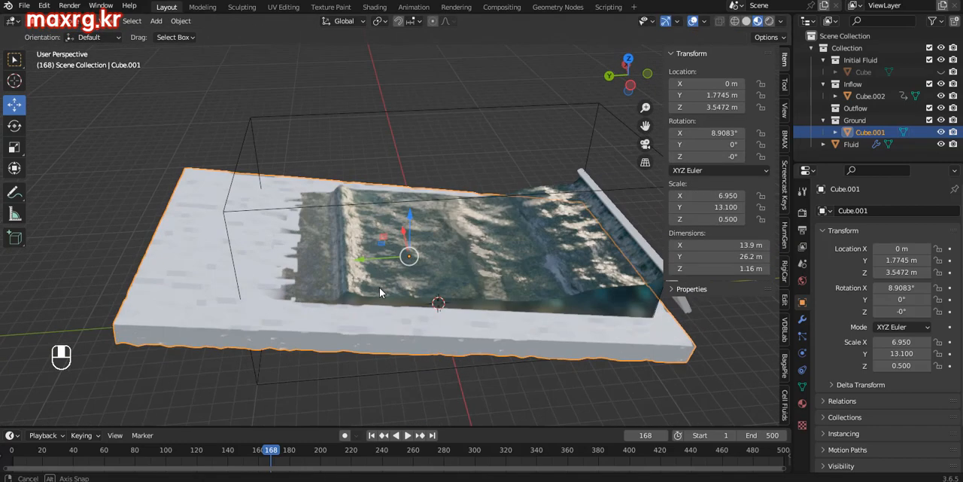
right_click(202, 276)
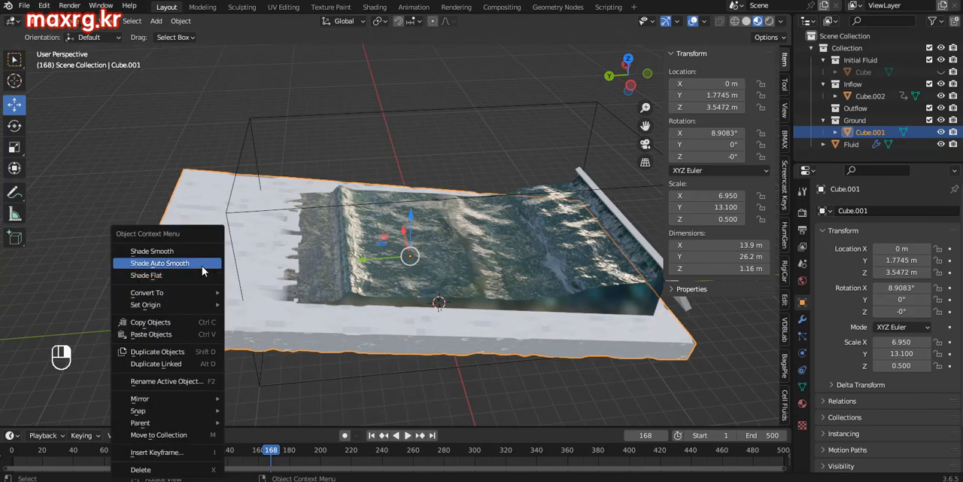
left_click(185, 253)
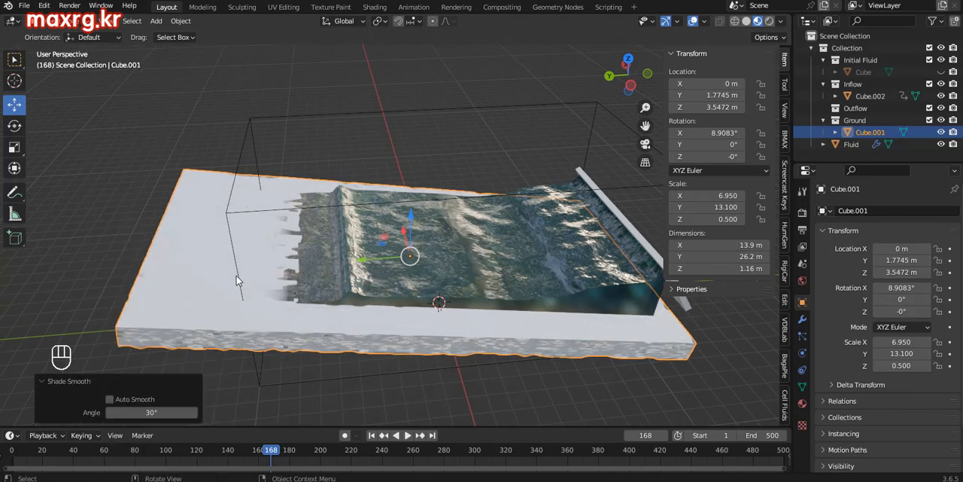
Step: Enable Auto Smooth at 30° for the ground's smooth shading and play the wave simulation
middle_click_drag(237, 280, 188, 331)
left_click(110, 399)
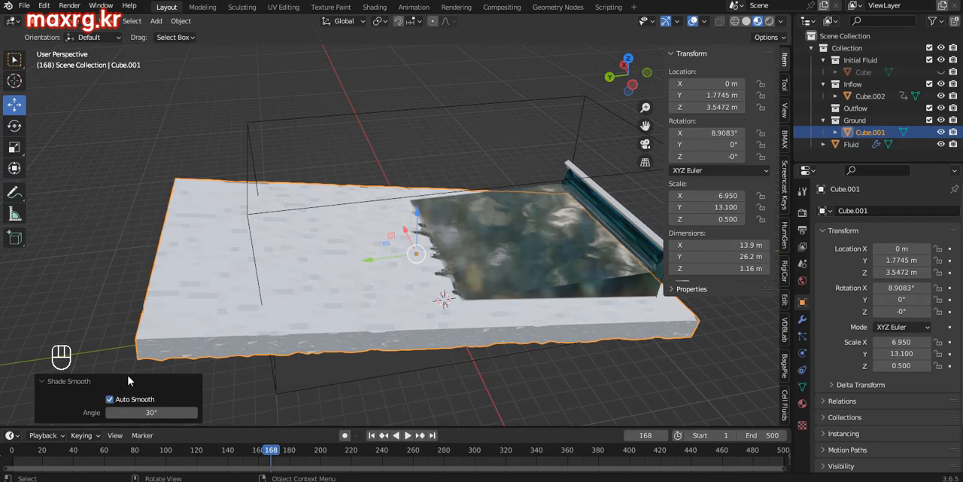
left_click_drag(266, 453, 591, 430)
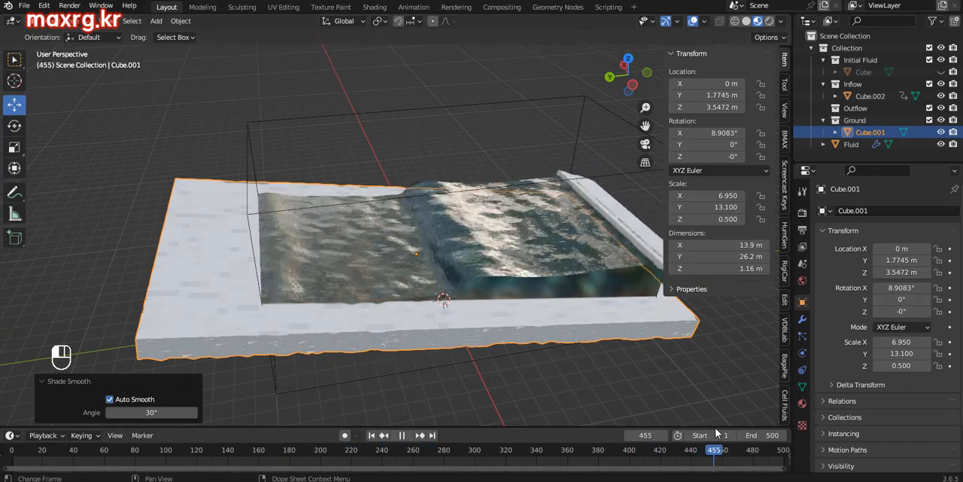
Step: Reposition the ground Cube.001 to Y 2.4669 m and Z 3.6865 m, and tilt it to 12.793° around X
key("Escape")
key("g")
key("z")
key("Escape")
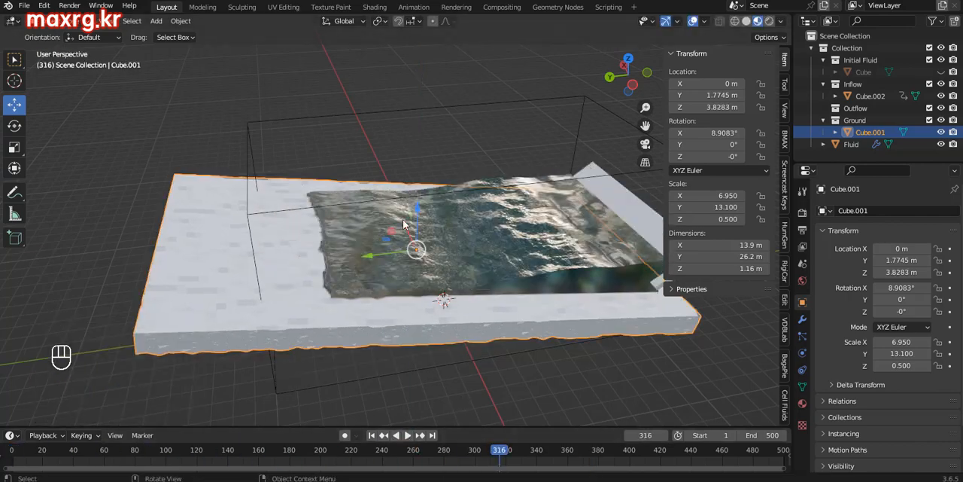
key("ctrl+KP_3")
key("r")
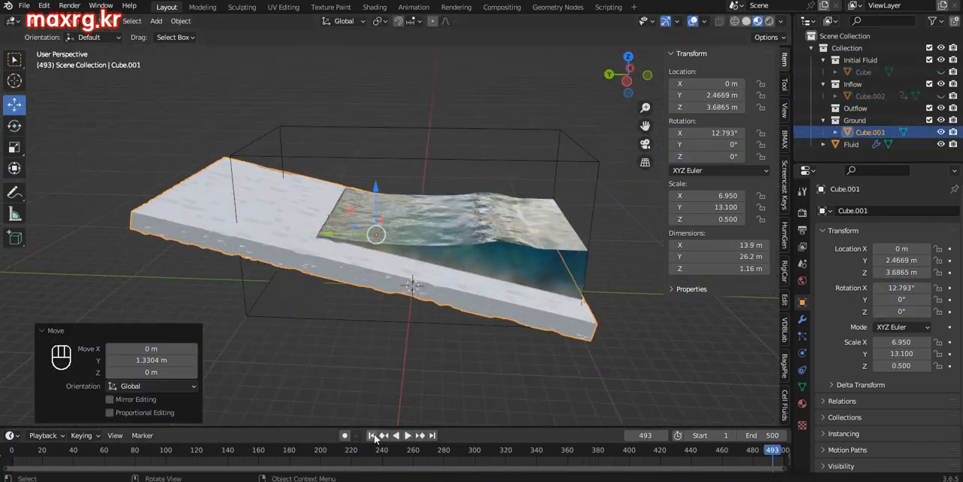
Step: Replay the simulation from the first frame, pause it at frame 240, and sketch annotation strokes at the water's edge
left_click(374, 438)
key("space")
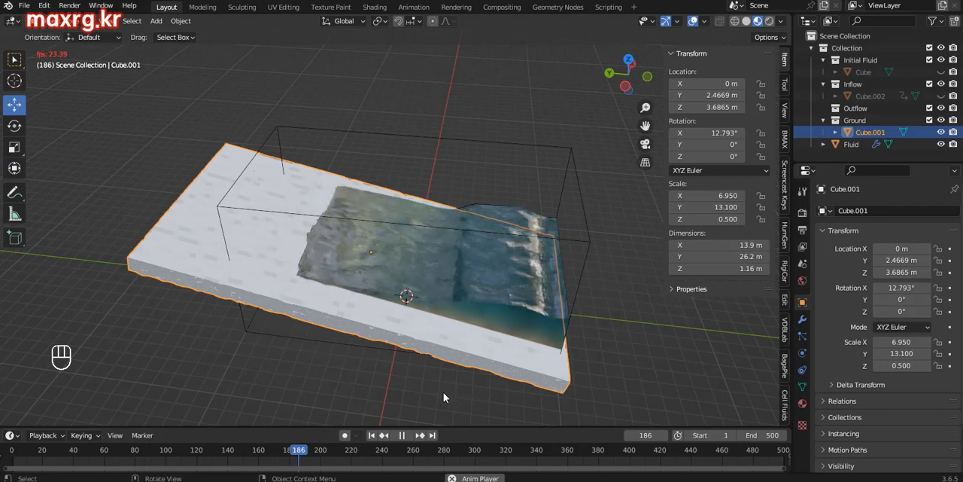
key("space")
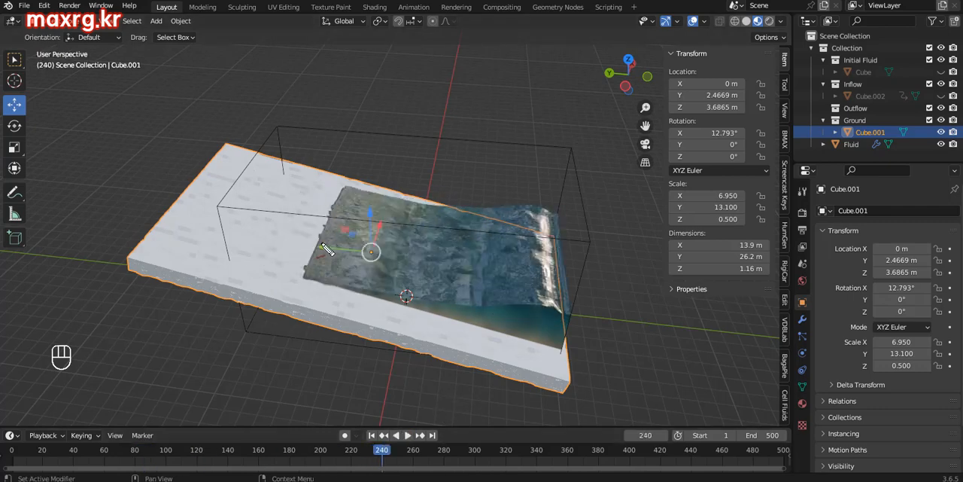
left_click_drag(322, 251, 345, 227)
mouse_move(304, 250)
left_mouse_down()
mouse_move(350, 226)
mouse_move(305, 222)
mouse_move(368, 265)
left_mouse_up()
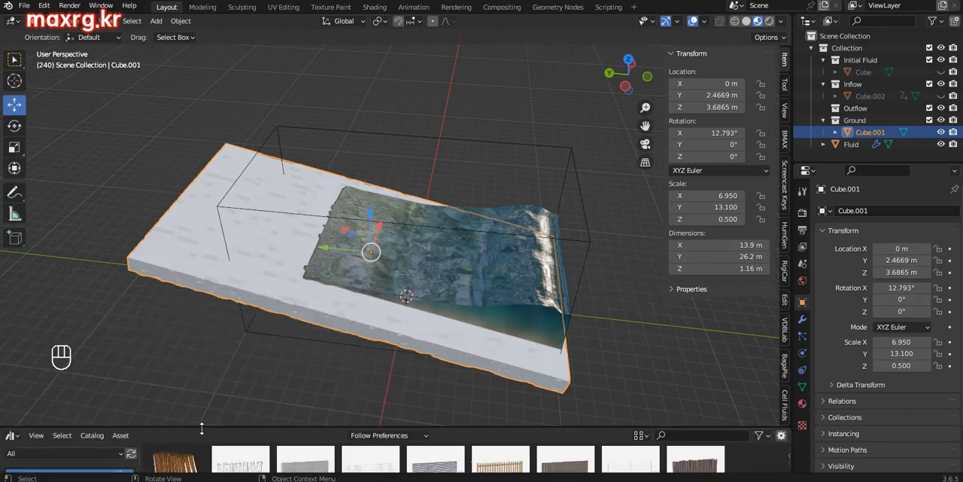
Step: Enlarge the asset browser, add the rock asset BagaPie_Rock_007 to the scene, and raise it 7.393 m along Z
left_click_drag(202, 428, 218, 319)
mouse_move(785, 356)
left_mouse_down()
mouse_move(770, 439)
mouse_move(768, 423)
left_mouse_up()
left_click_drag(304, 426, 217, 293)
Step: Rotate and scale the rock to dimensions of about 2.63 × 5 × 4.66 m, and apply its rotation and scale
key("grave")
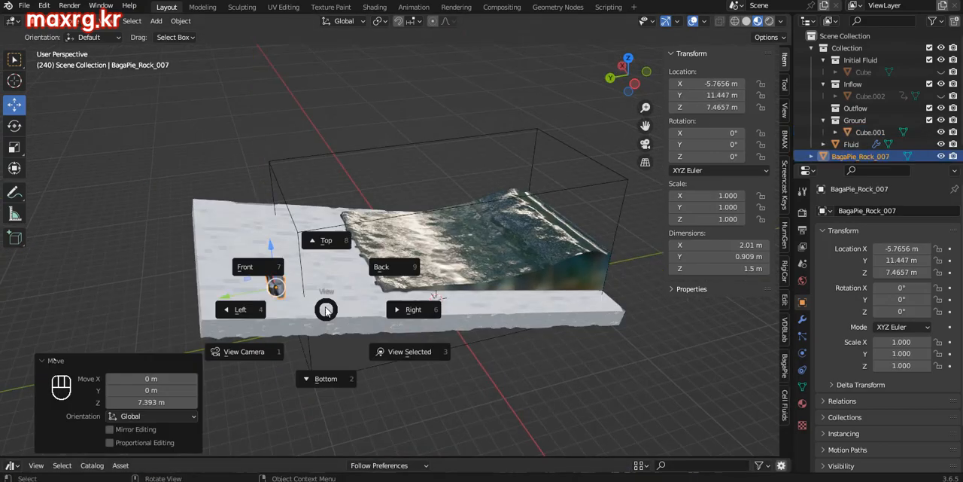
left_click(239, 309)
left_click(14, 125)
left_click(14, 104)
left_click(14, 147)
left_click_drag(371, 295, 458, 325)
left_click(181, 21)
mouse_move(197, 84)
left_click(325, 131)
Step: Move the rock to the shoreline at X -1.7008 m, Y 4.0114 m, Z 4.8328 m
middle_click_drag(391, 249, 362, 316)
left_click(14, 105)
left_click_drag(316, 331, 331, 301)
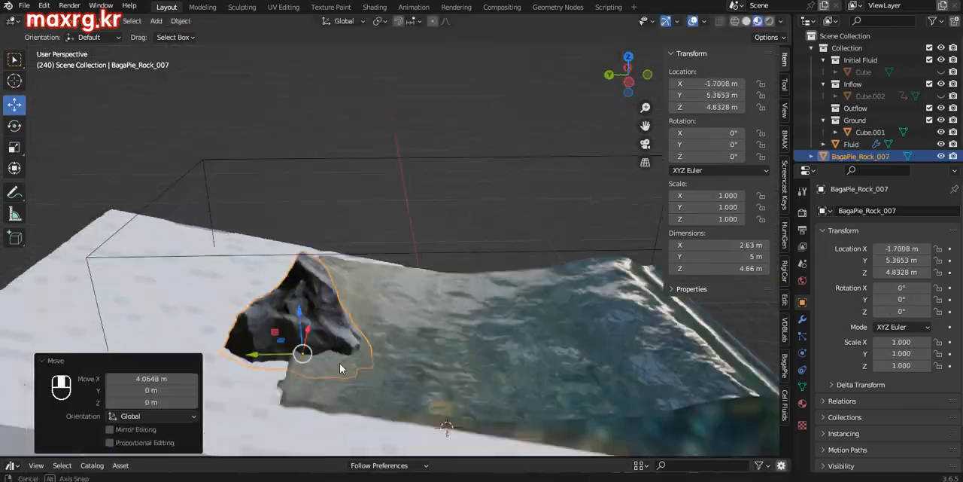
left_click_drag(254, 355, 293, 355)
middle_click_drag(340, 364, 408, 300)
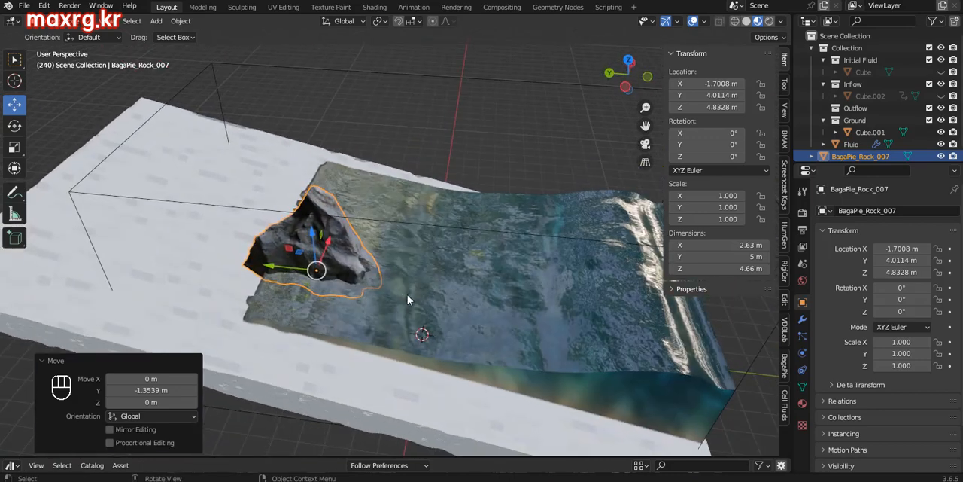
Step: Put BagaPie_Rock_007 into the Outflow collection
left_click_drag(840, 154, 860, 112)
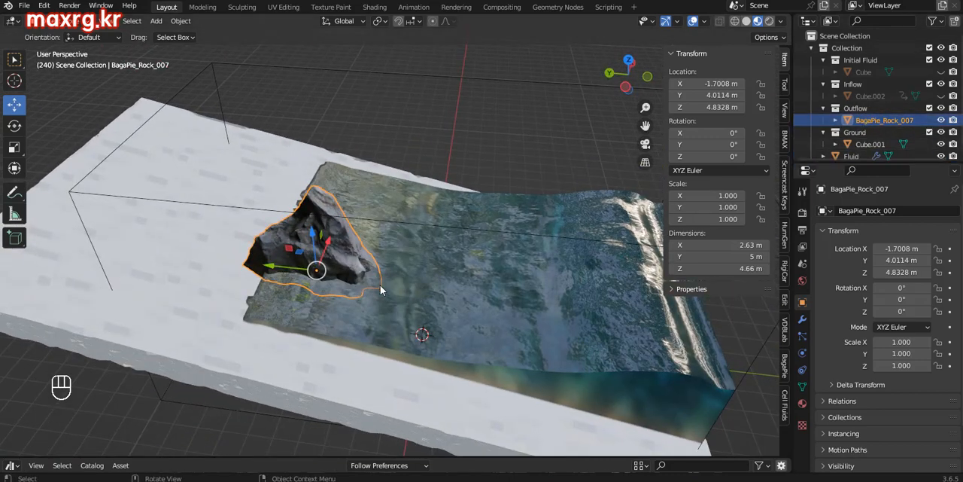
middle_click_drag(380, 286, 429, 340)
middle_click_drag(382, 404, 359, 405)
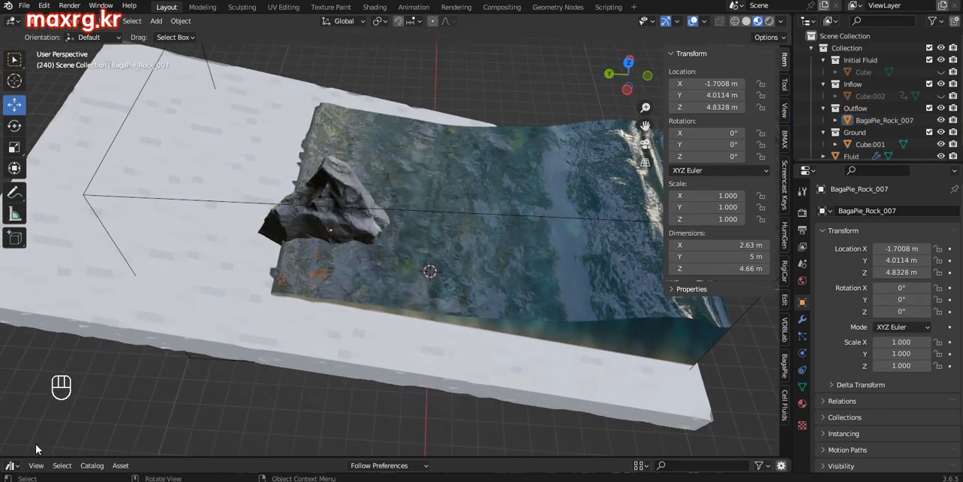
Step: Switch the asset browser area back to the timeline and play the simulation from frame 1 with the rock as outflow
left_click(9, 465)
left_click(195, 361)
left_click_drag(461, 451, 422, 413)
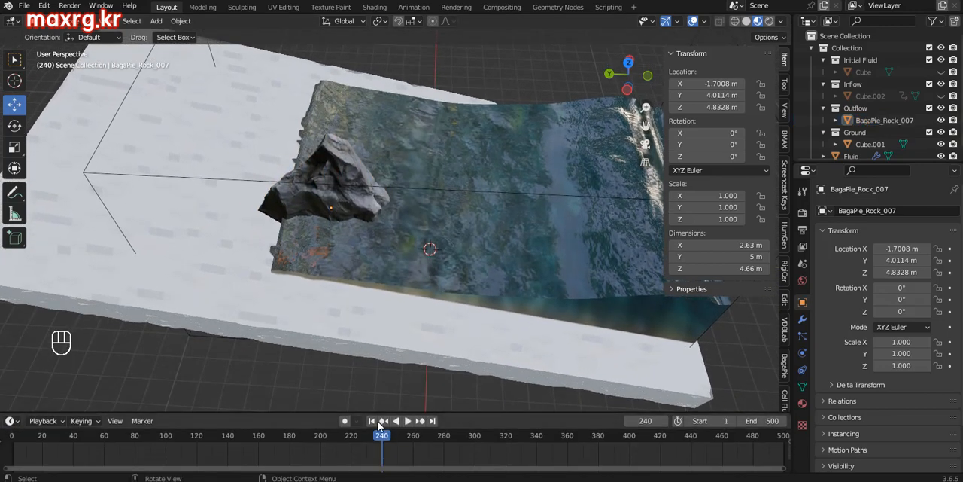
left_click(371, 420)
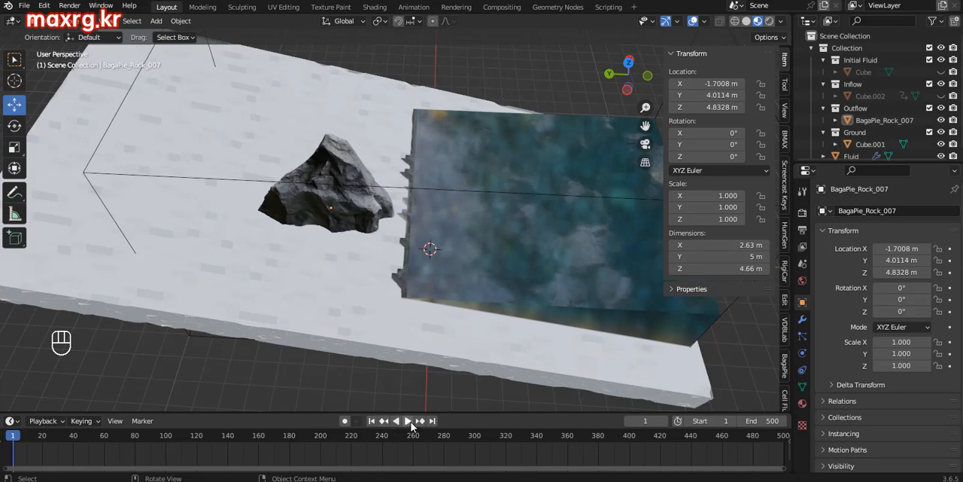
left_click(408, 422)
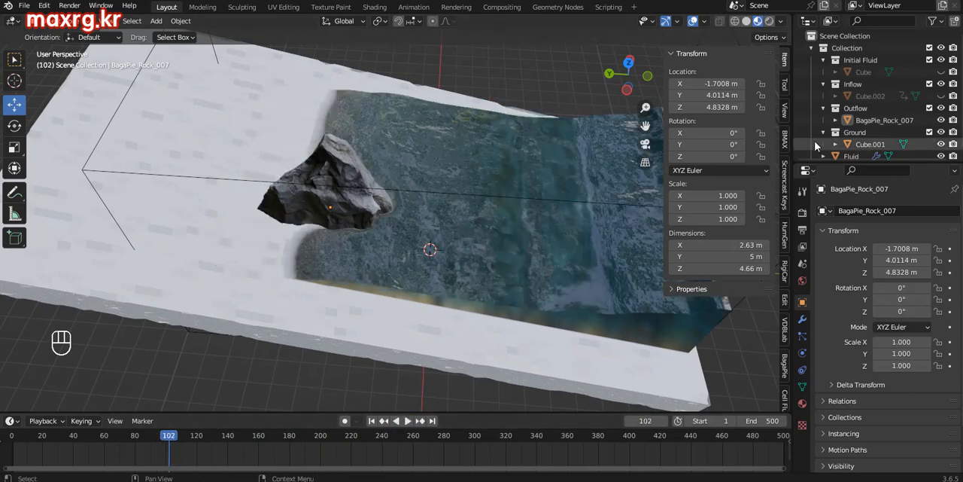
Step: Put BagaPie_Rock_007 into the Ground collection and replay the simulation from frame 1
left_click_drag(873, 120, 882, 133)
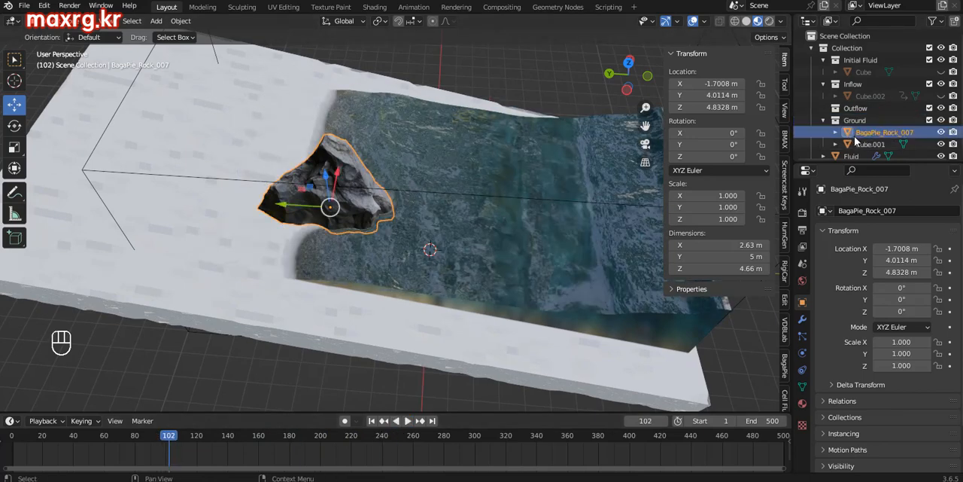
left_click(372, 422)
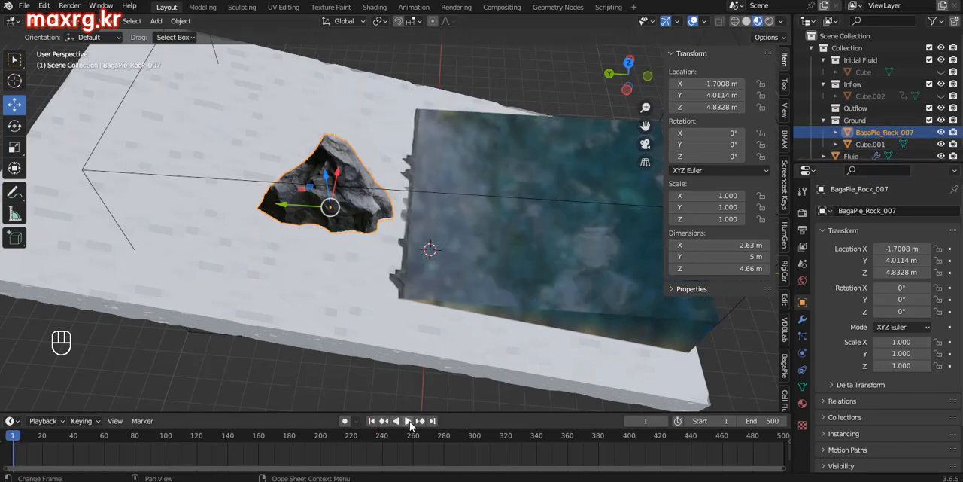
left_click(407, 420)
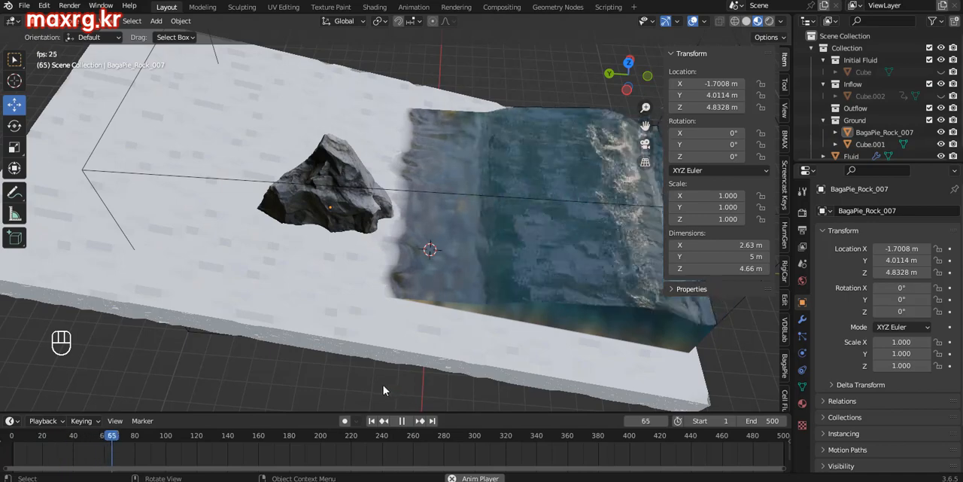